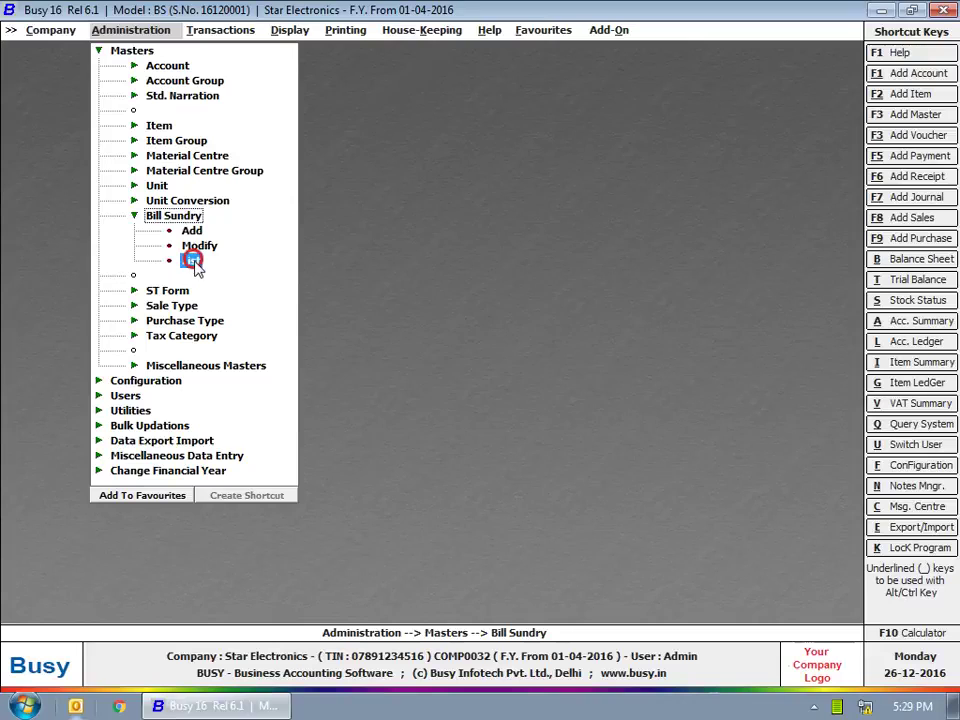
Open the VAT bill sundry from the list of bill sundries and review its general and cost-of-goods fields.
left_click(374, 393)
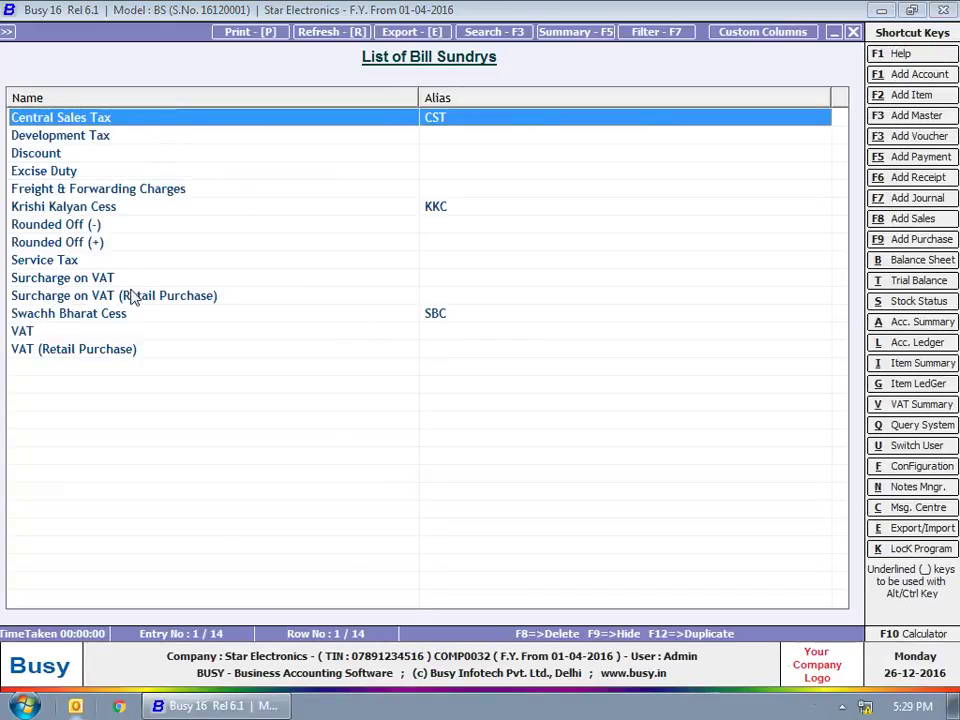
double_click(72, 330)
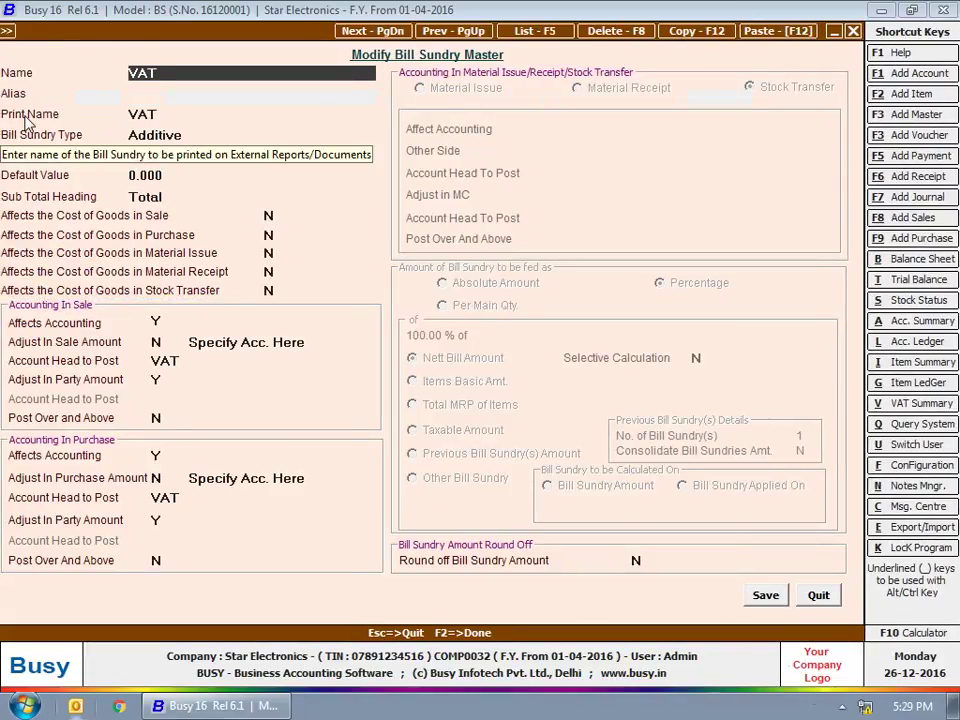
left_click(201, 92)
key("Return")
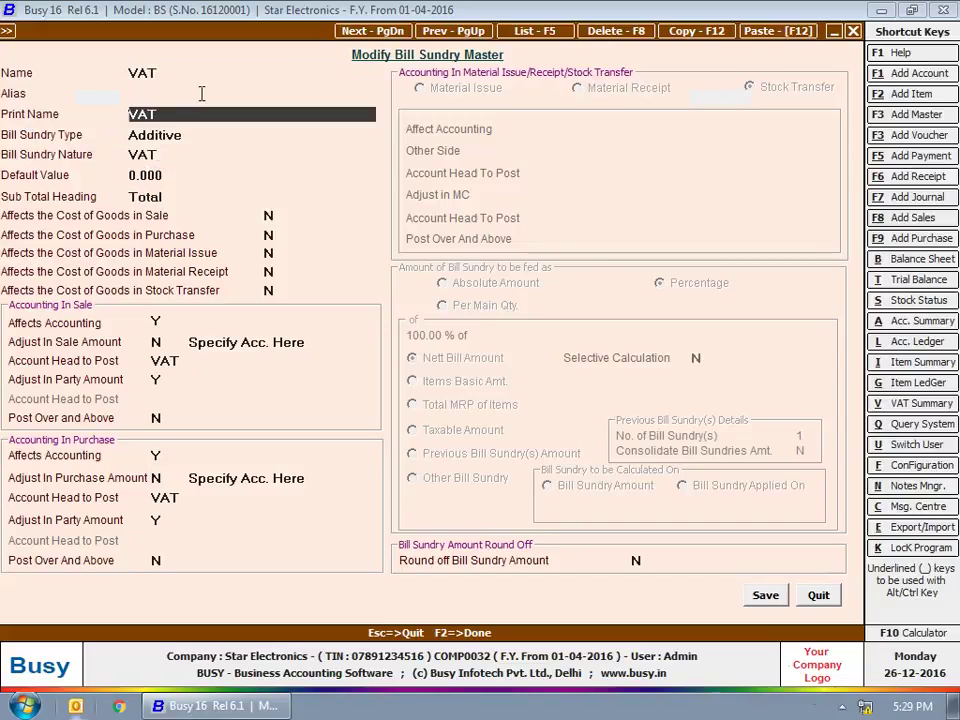
key("Return")
key("Return")
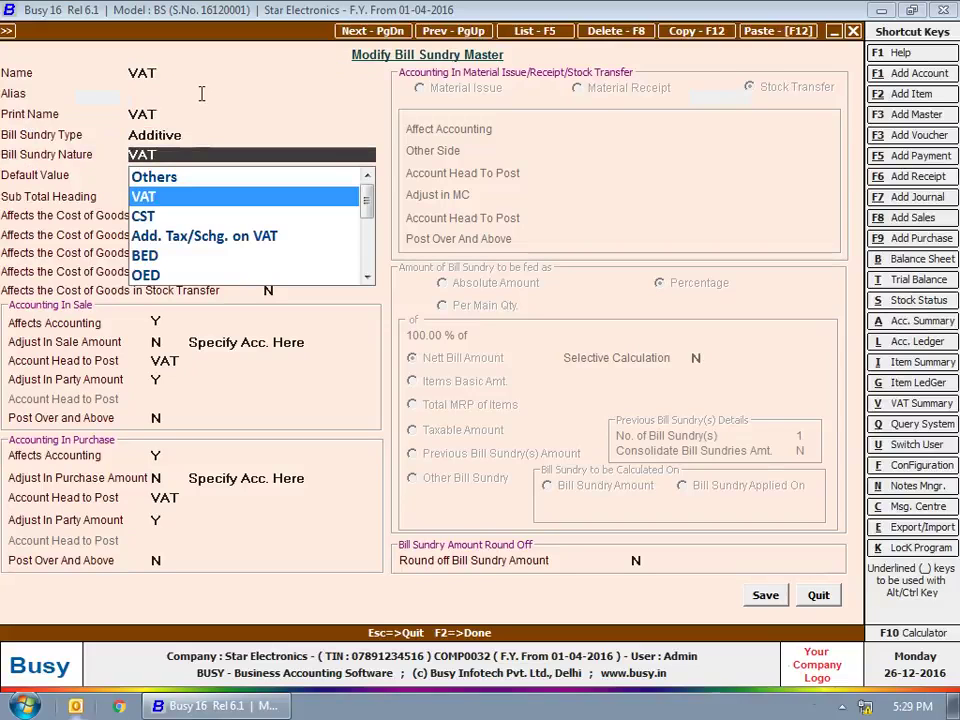
key("Return")
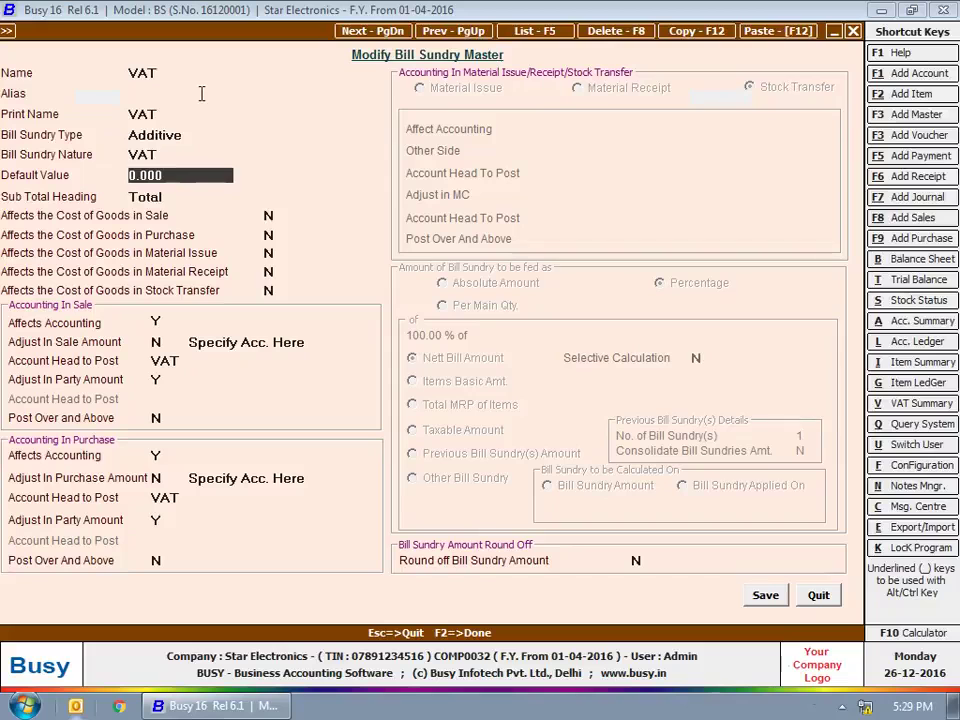
key("Return")
key("Return")
key("Return")
key("Return")
key("Return")
key("Return")
key("Return")
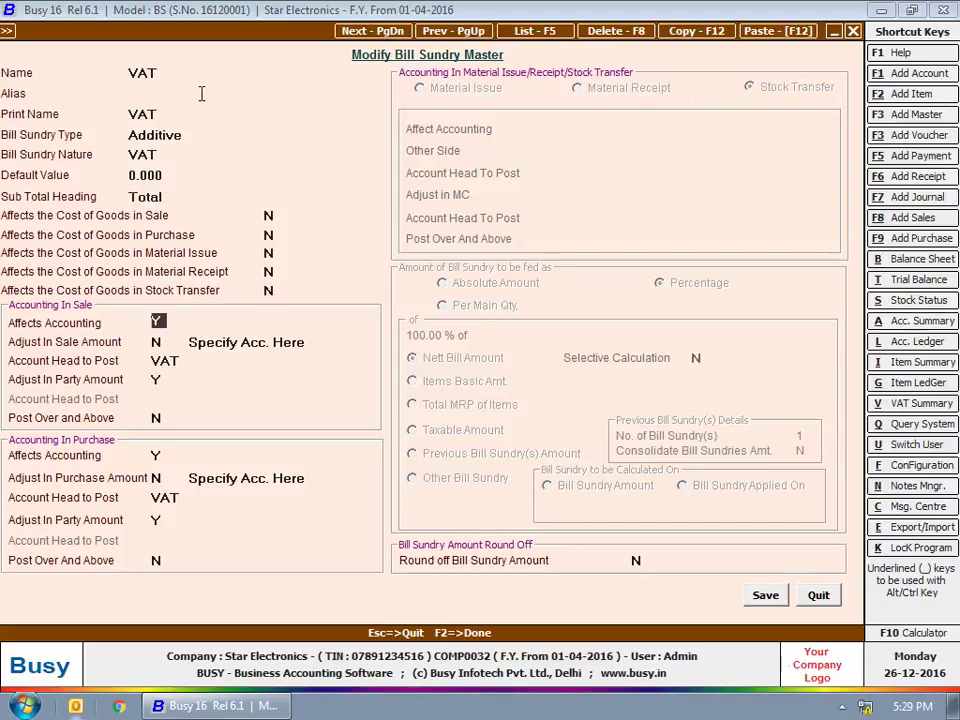
Review VAT's sale accounting fields, including the options for specifying the account, and quit the master without saving.
key("Return")
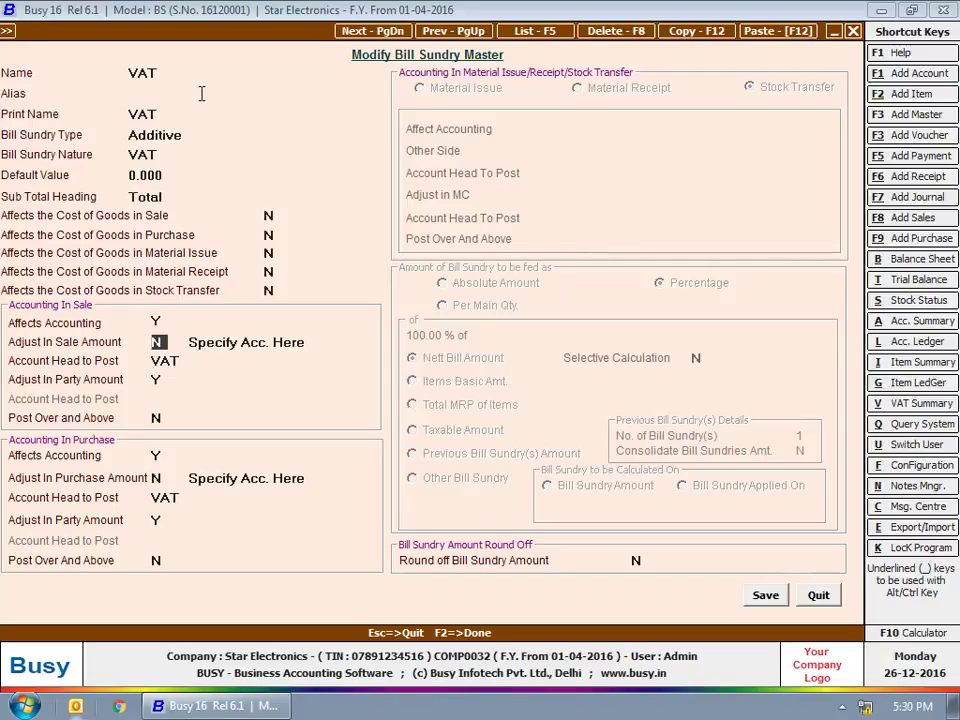
key("Return")
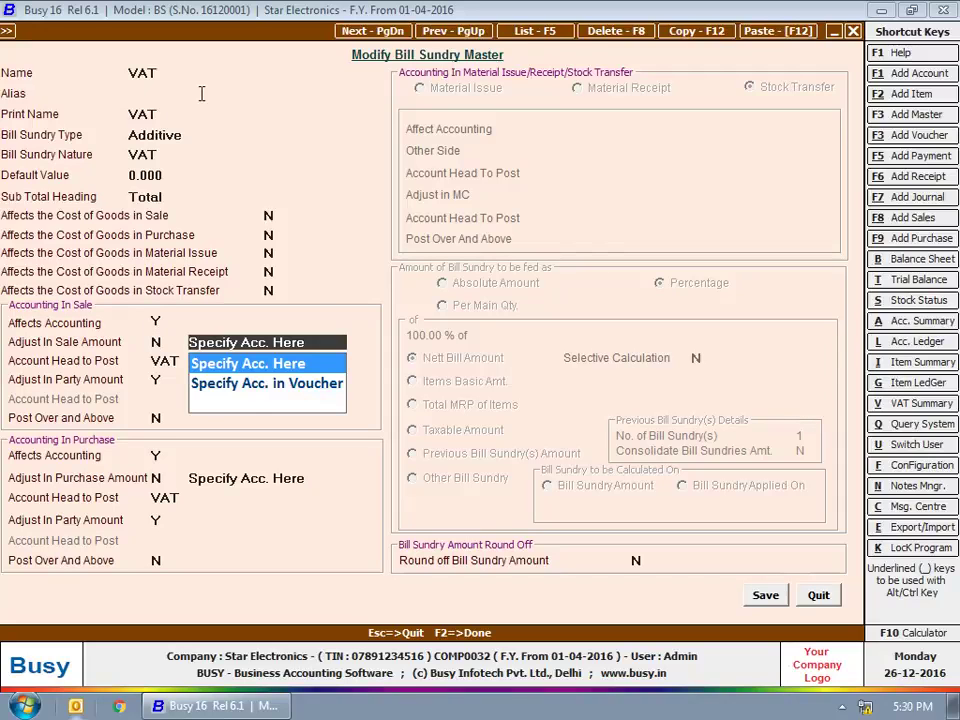
key("Return")
key("Up")
key("Down")
key("Up")
key("Return")
key("Return")
left_click(771, 70)
left_click(818, 596)
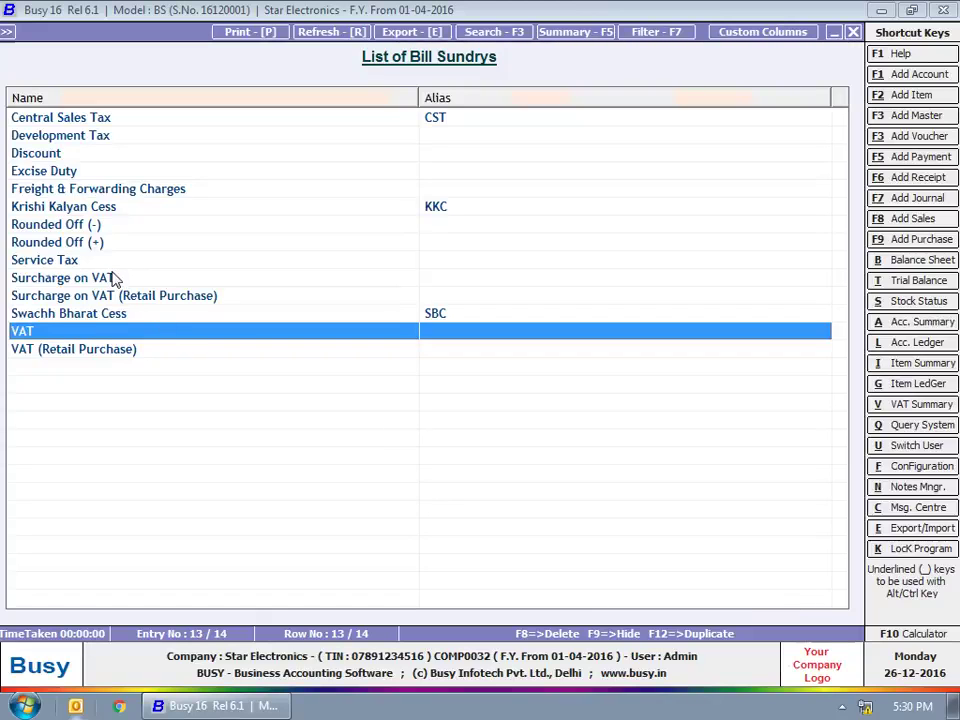
Open the Discount bill sundry, review its type and nature, and close both the master and the list.
left_click(64, 154)
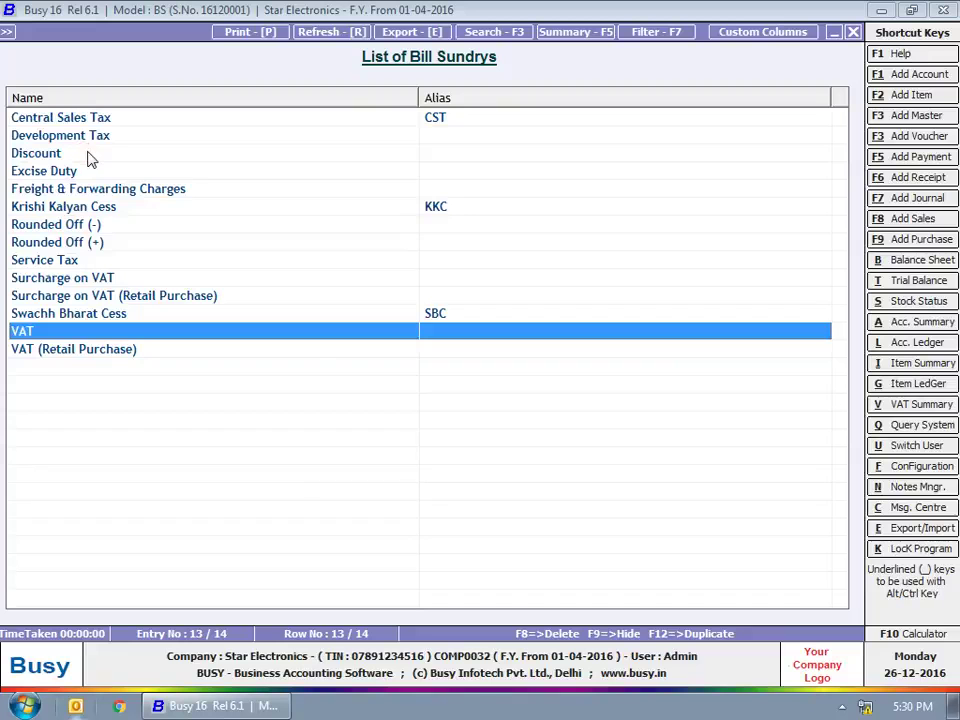
double_click(88, 158)
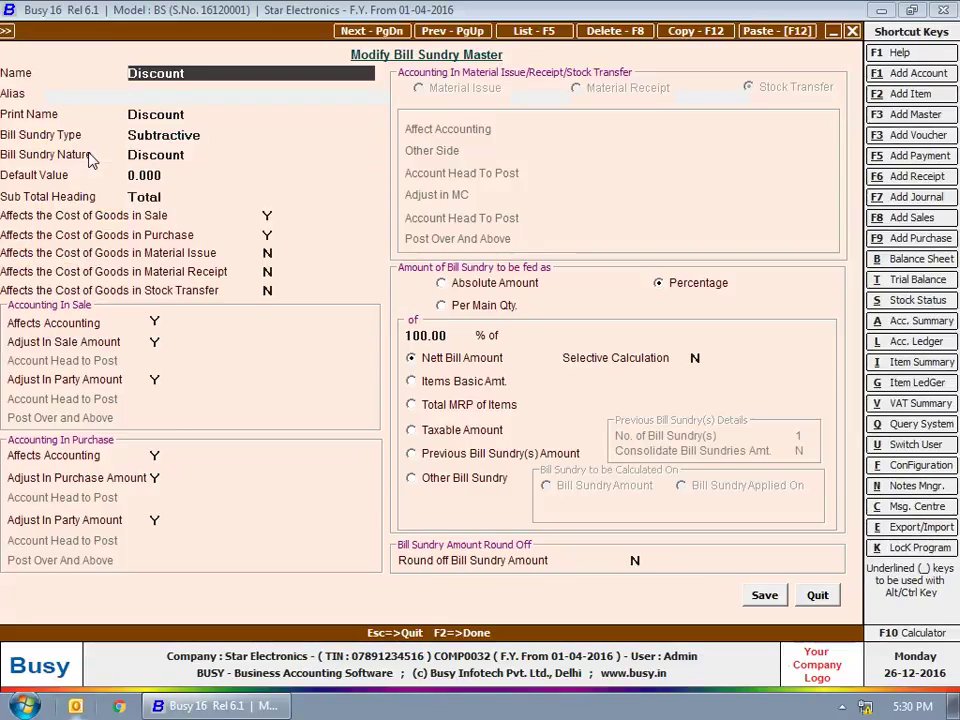
left_click(176, 137)
key("Return")
key("Return")
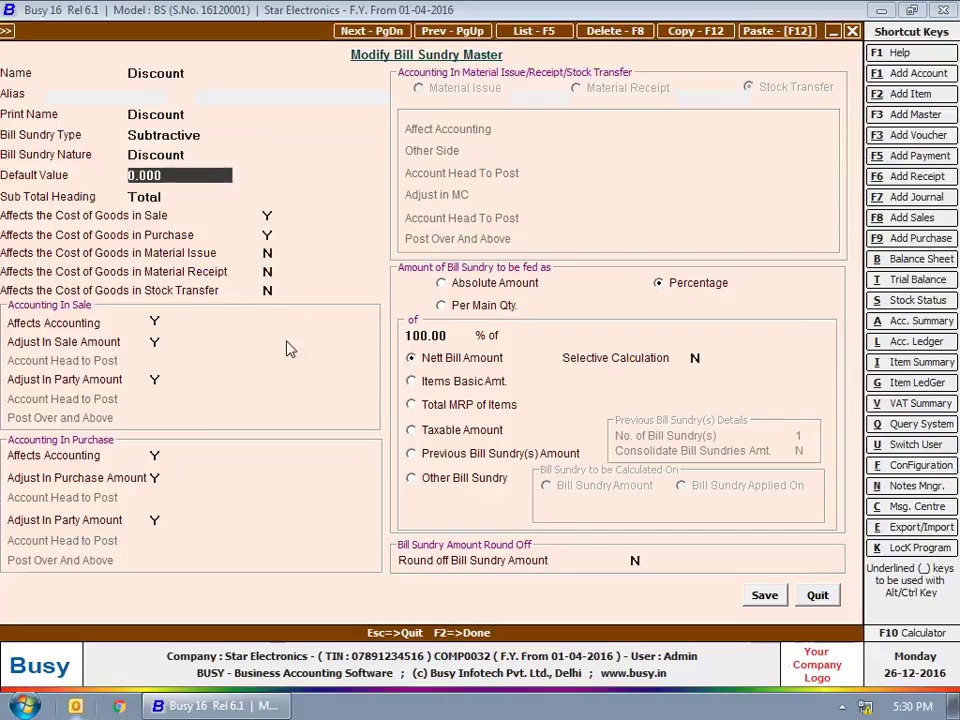
left_click(816, 595)
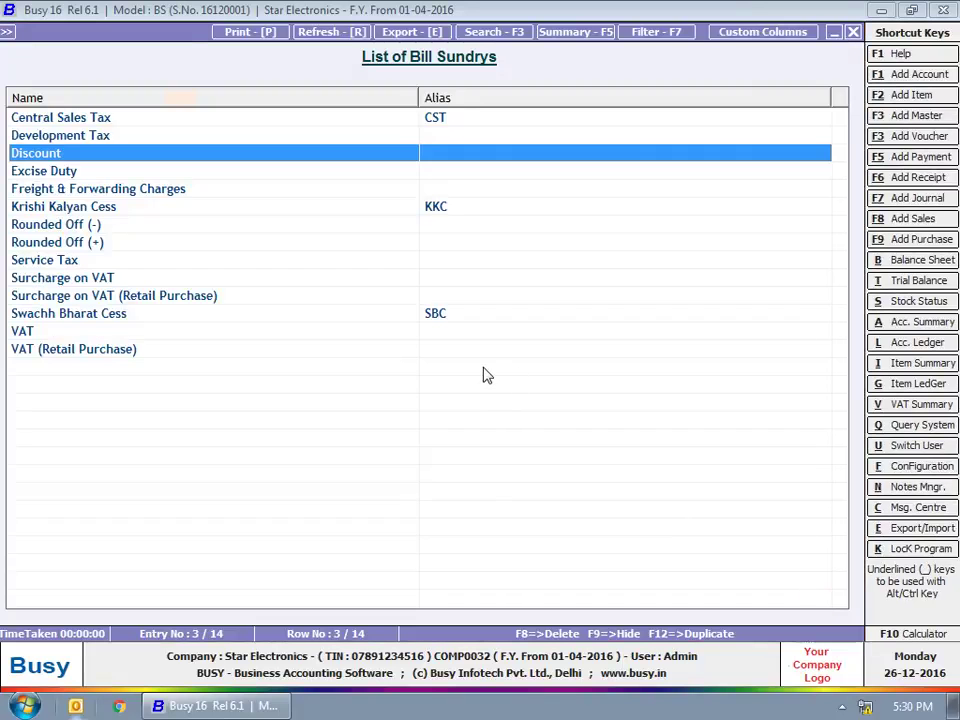
key("Escape")
key("Escape")
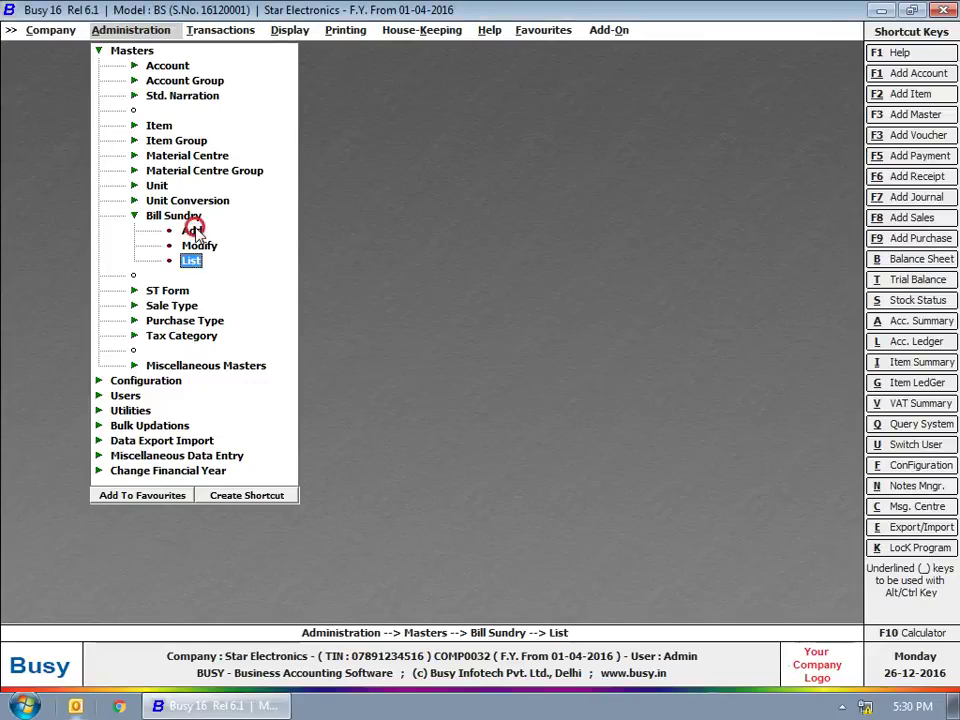
Start a new bill sundry master named Installation Charges, leaving the alias empty and keeping the same print name.
left_click(192, 231)
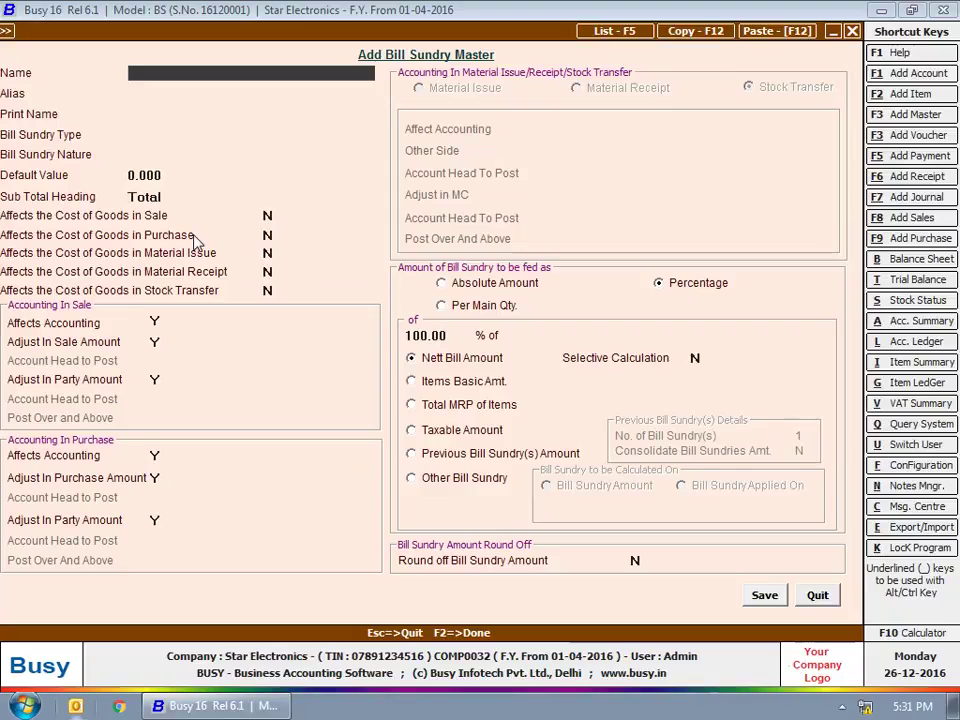
type("Installation Charges")
key("Return")
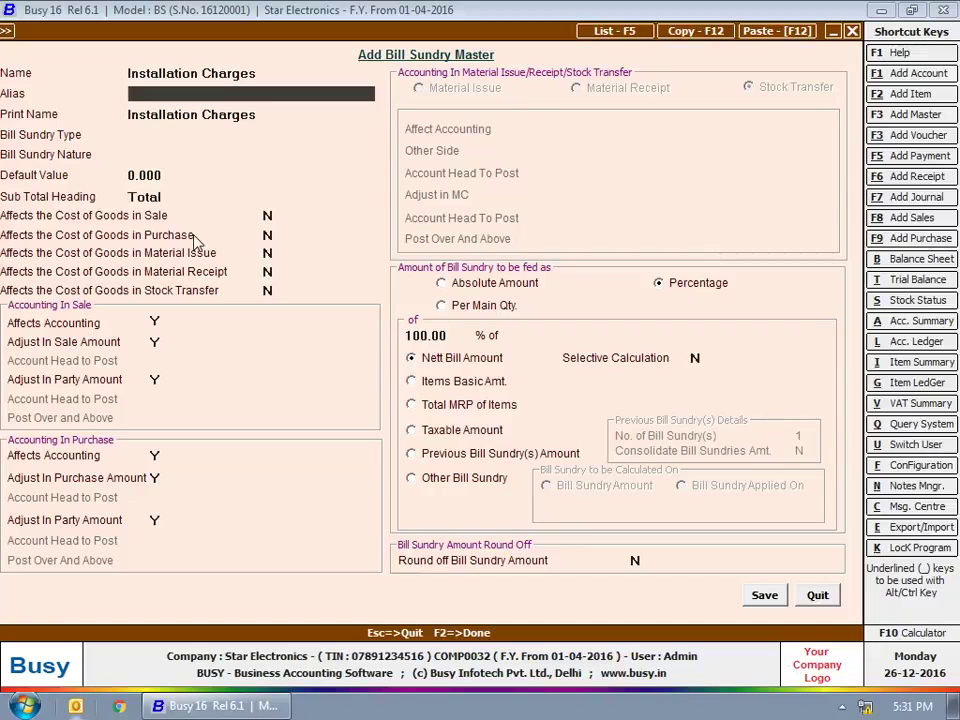
key("Return")
key("Return")
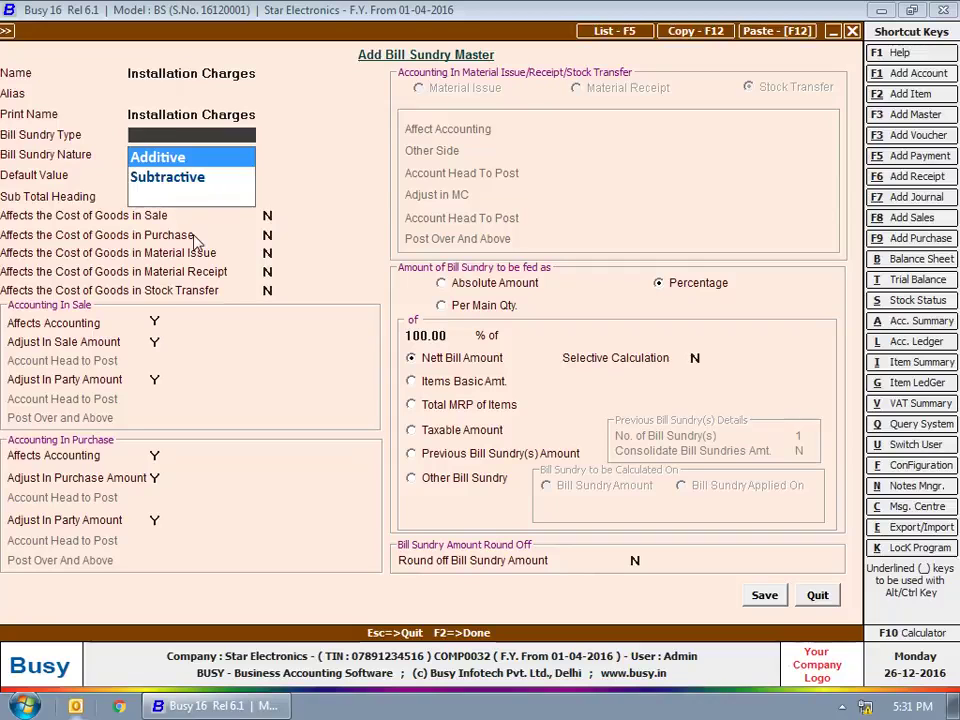
Set the bill sundry type to Additive, nature to Others and default value to 500, keeping Total as the sub total heading.
key("Return")
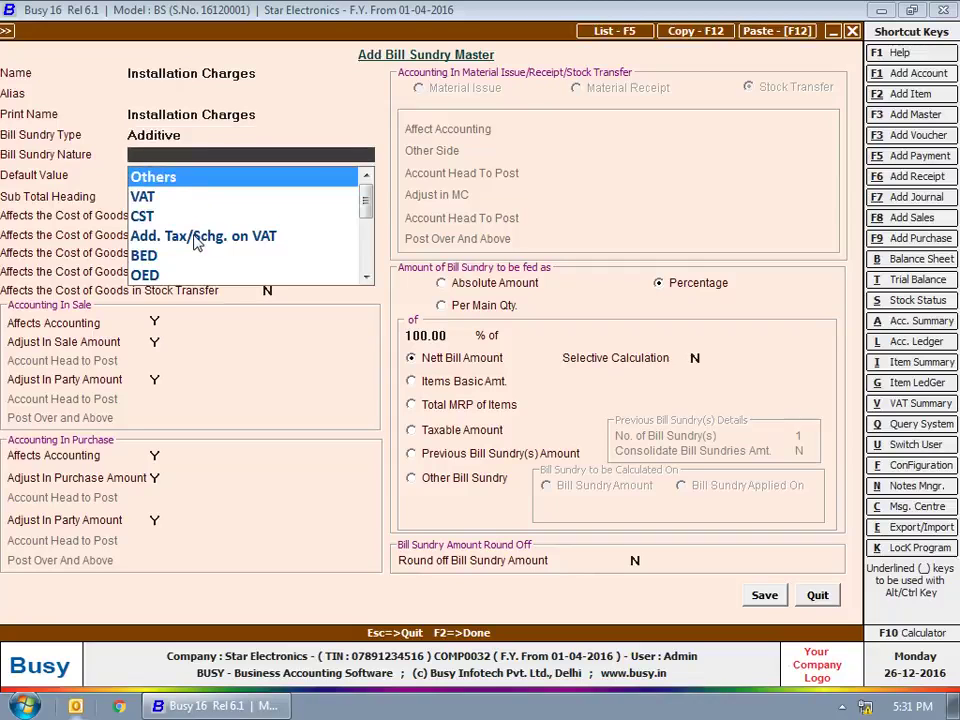
key("Return")
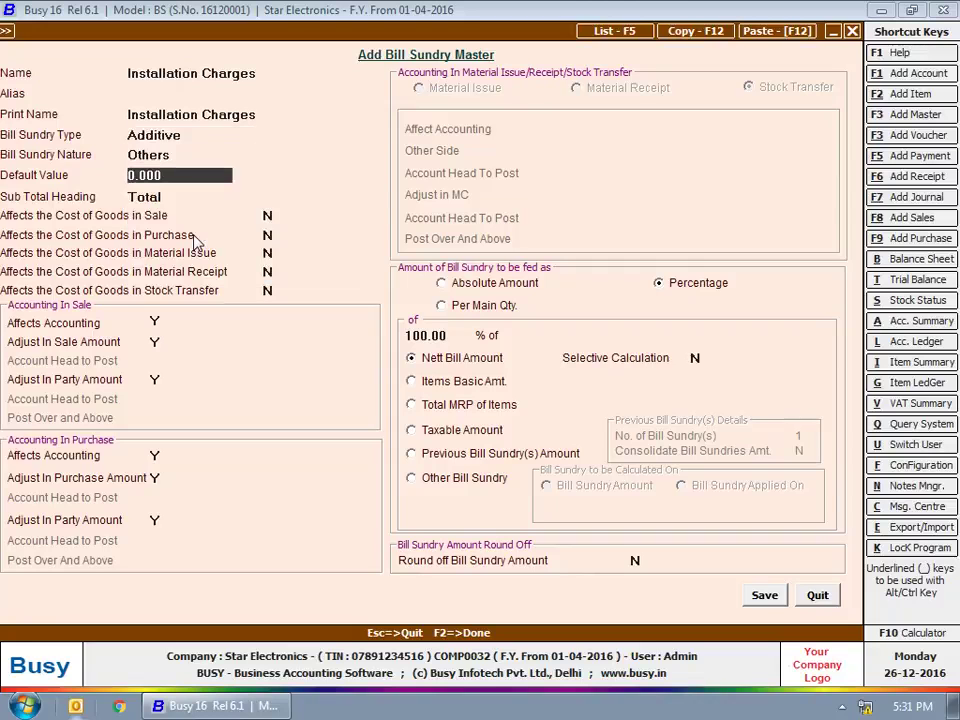
type("500")
key("Return")
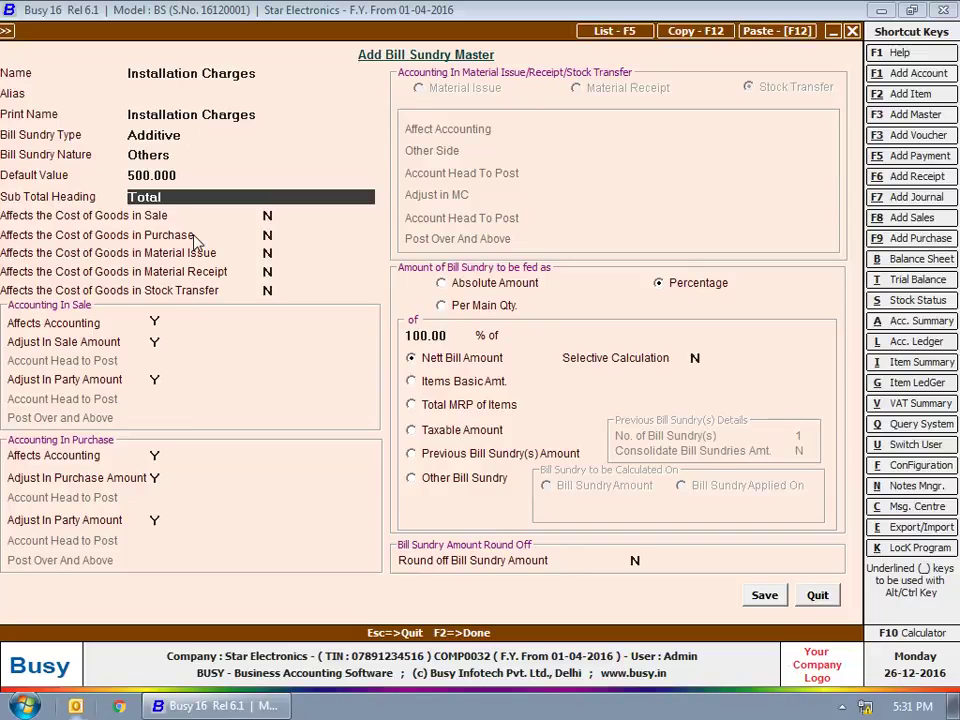
key("Return")
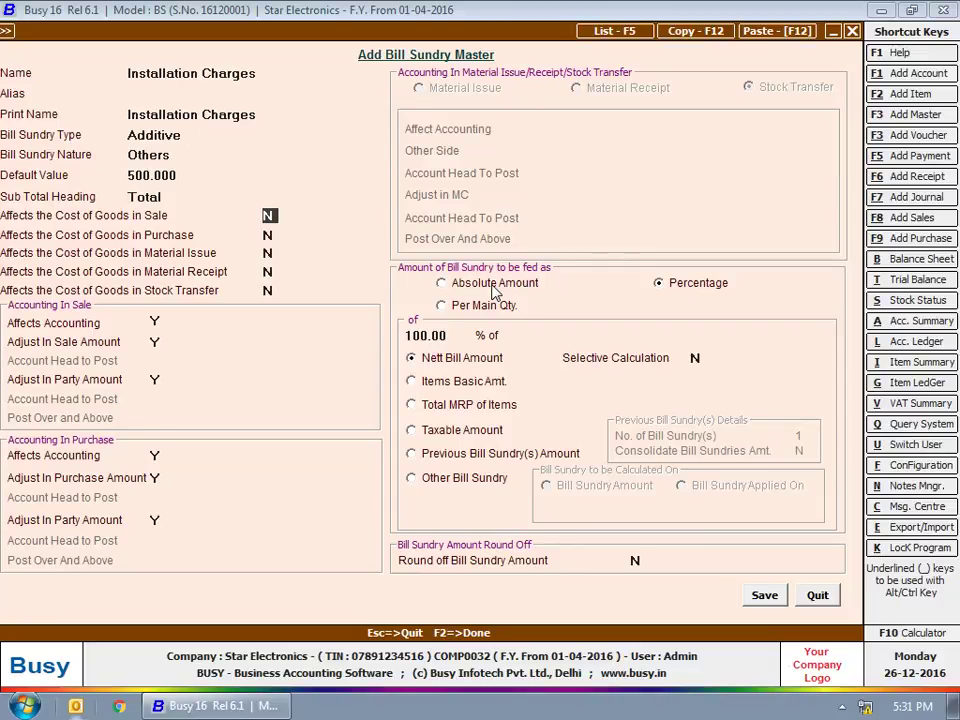
Try feeding the bill sundry amount as Absolute Amount and Per Main Qty., finishing with Percentage selected.
left_click(493, 286)
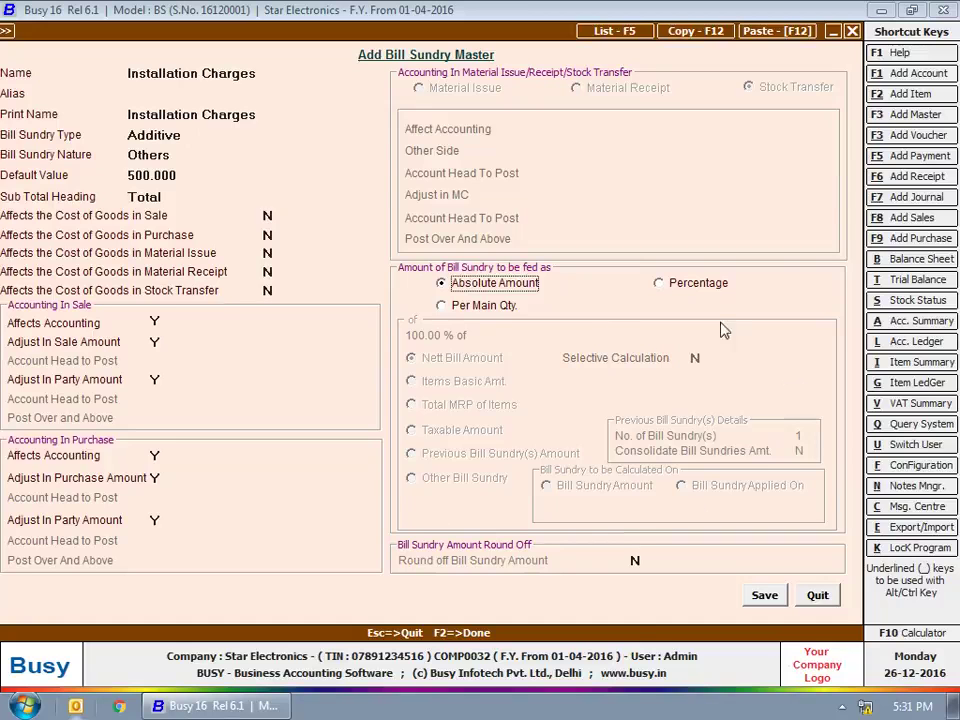
left_click(697, 287)
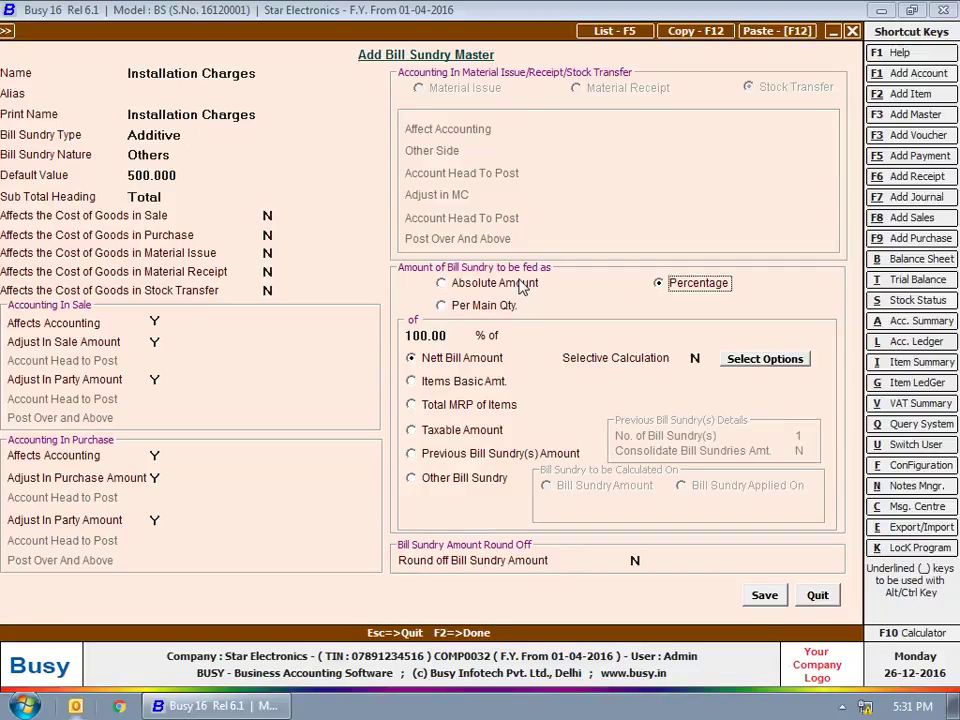
left_click(512, 284)
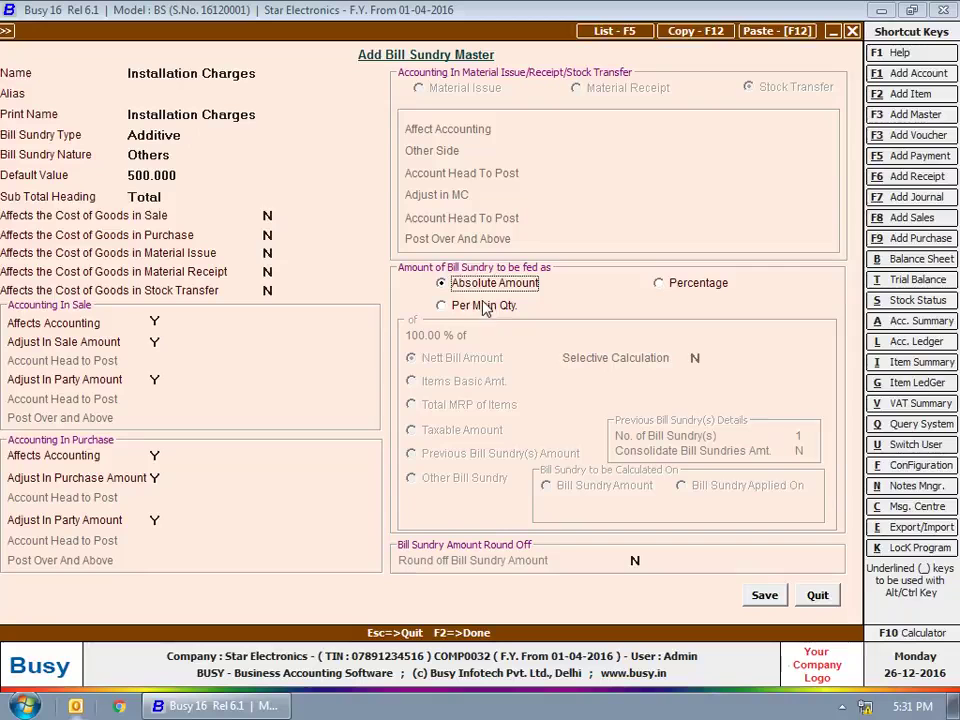
left_click(484, 310)
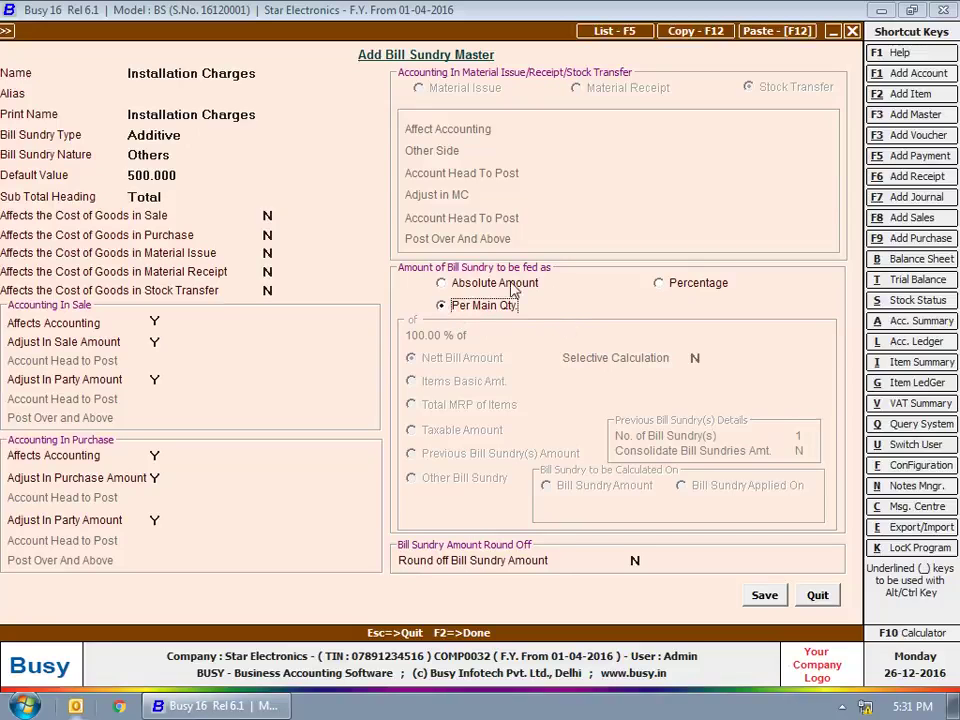
left_click(150, 176)
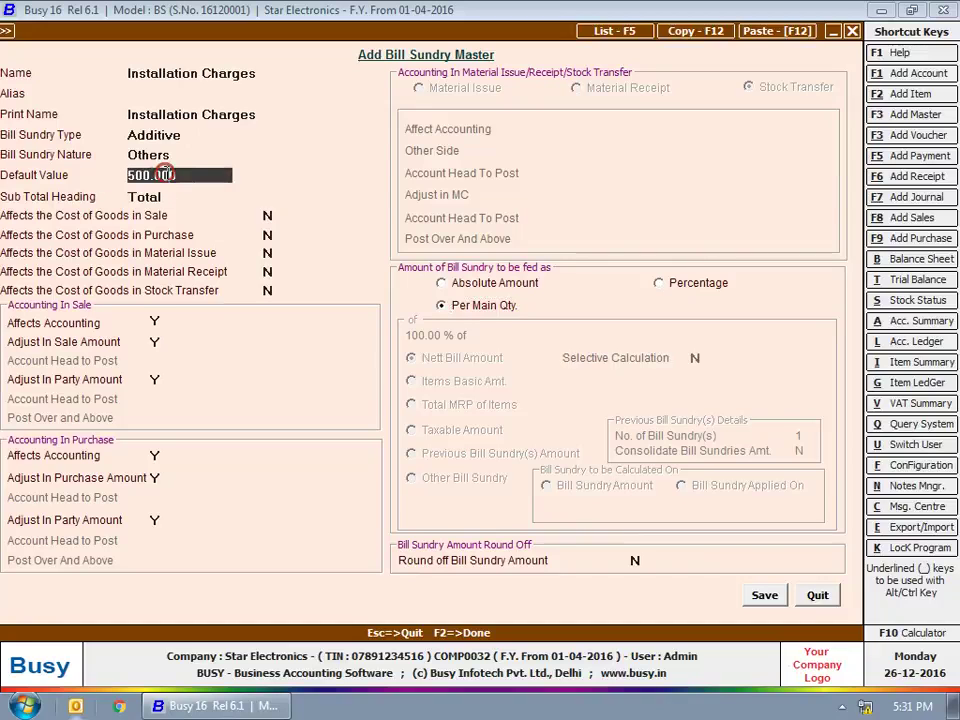
left_click(664, 285)
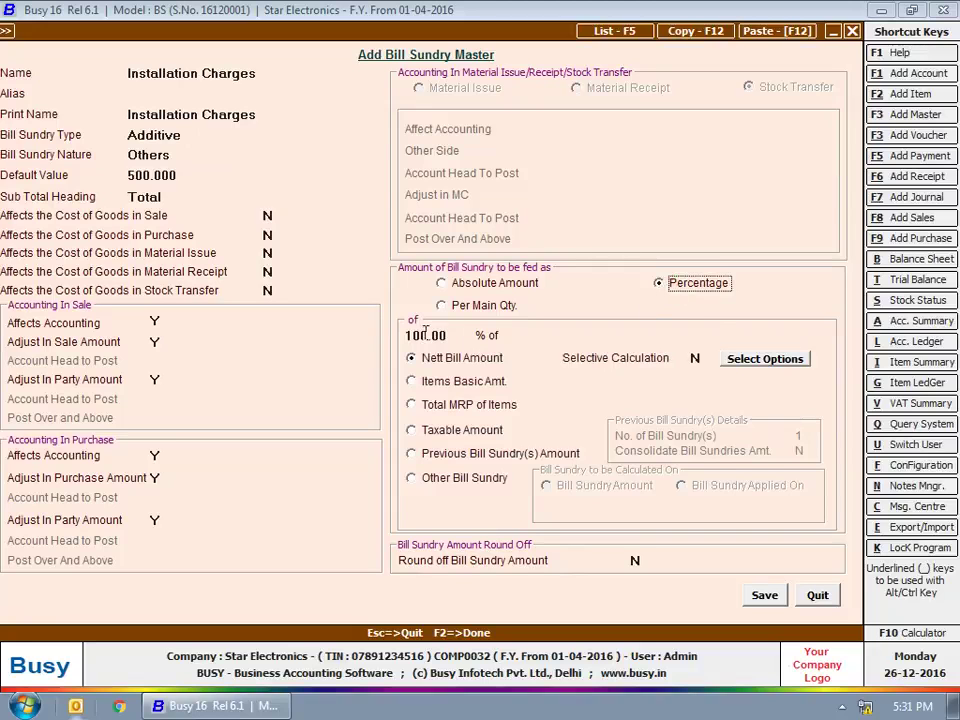
Try Nett Bill Amount, Items Basic Amt., Total MRP of Items and Taxable Amount as the percentage base.
left_click(425, 335)
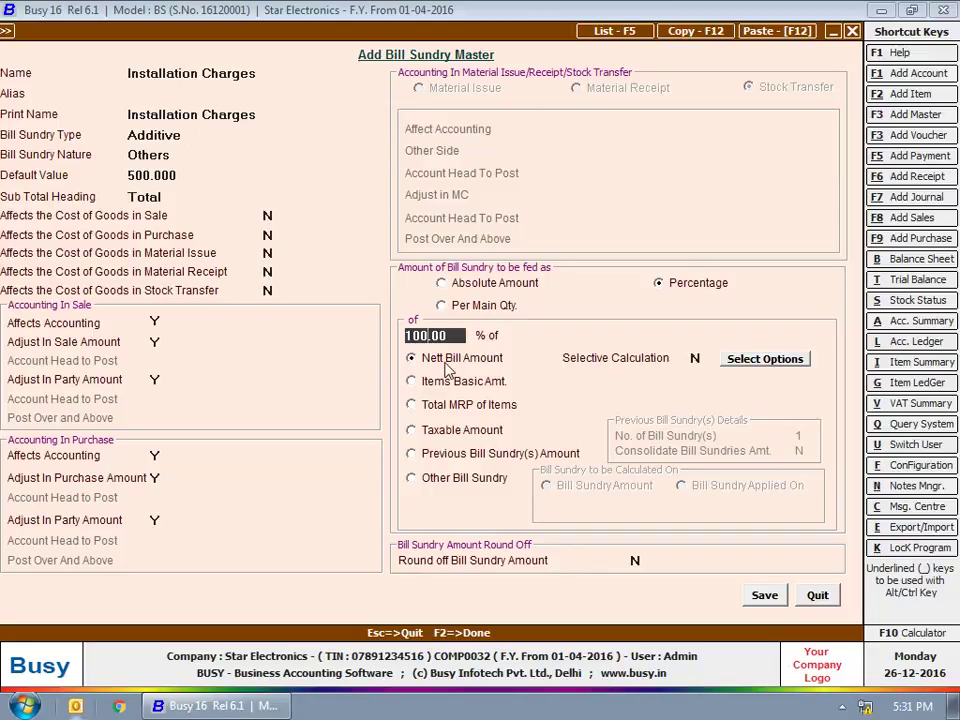
left_click(466, 356)
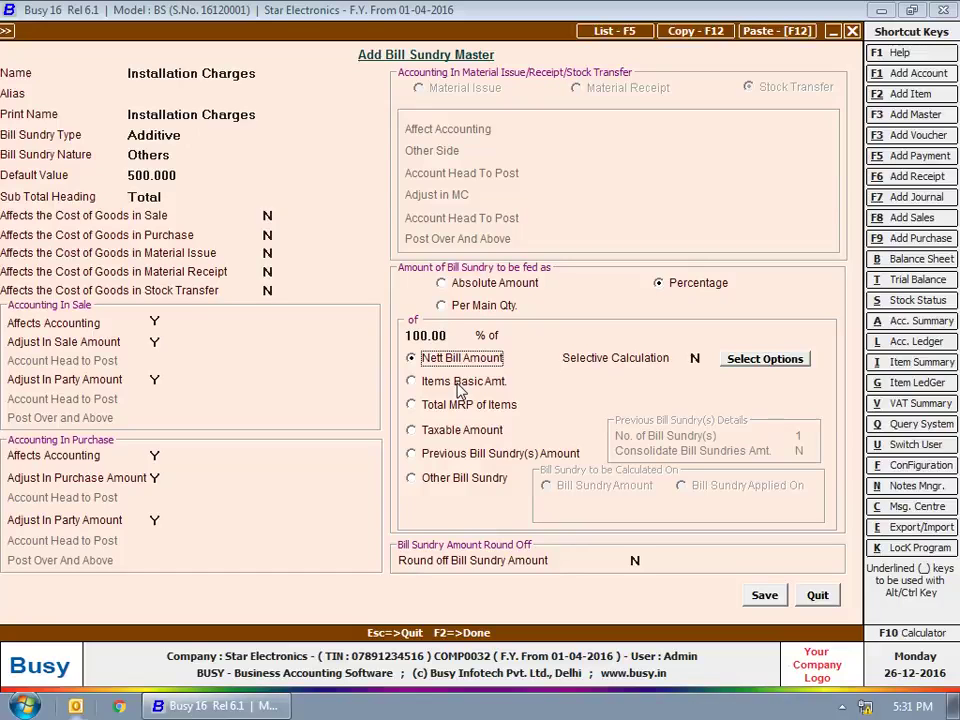
left_click(457, 384)
left_click(461, 407)
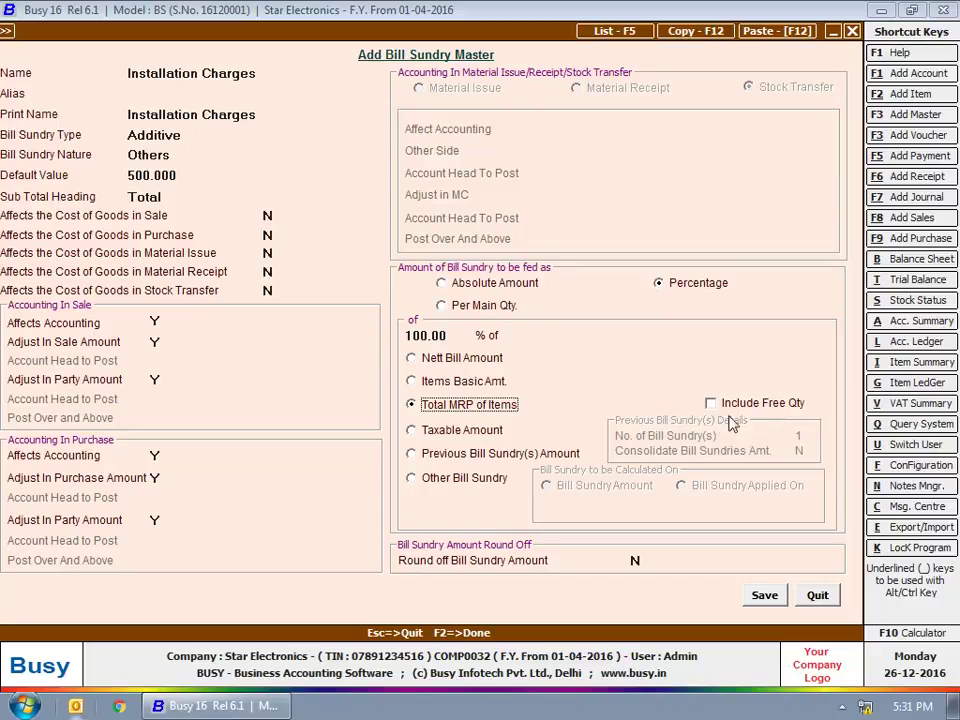
left_click(484, 435)
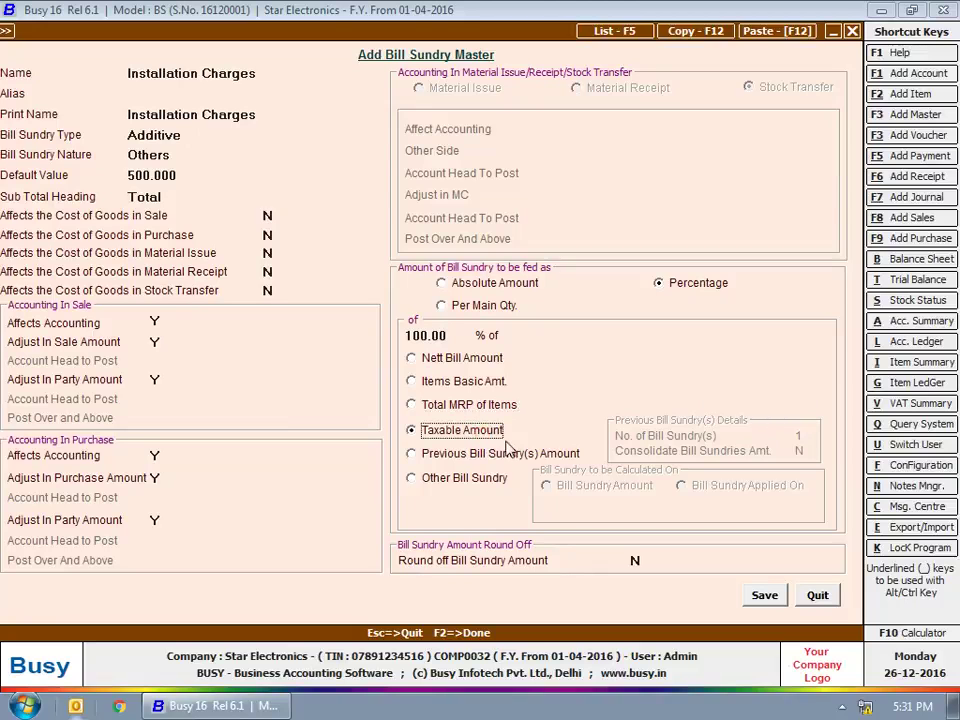
Base the percentage on Previous Bill Sundry(s) Amount with 2 bill sundries, trying consolidation as Y and returning it to N.
left_click(456, 455)
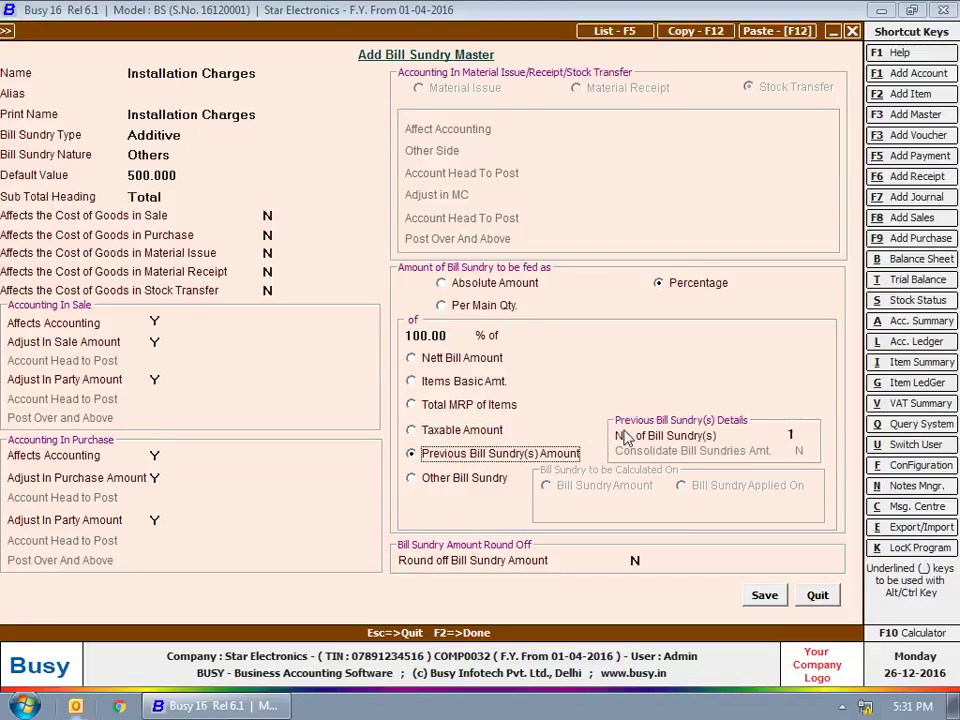
left_click(790, 432)
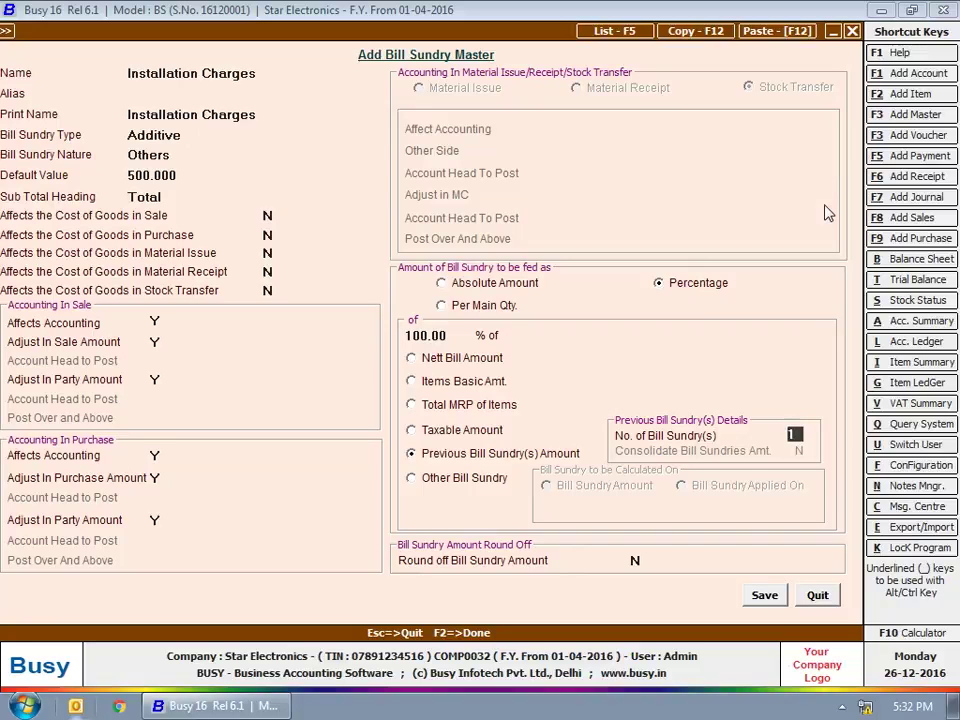
type("2")
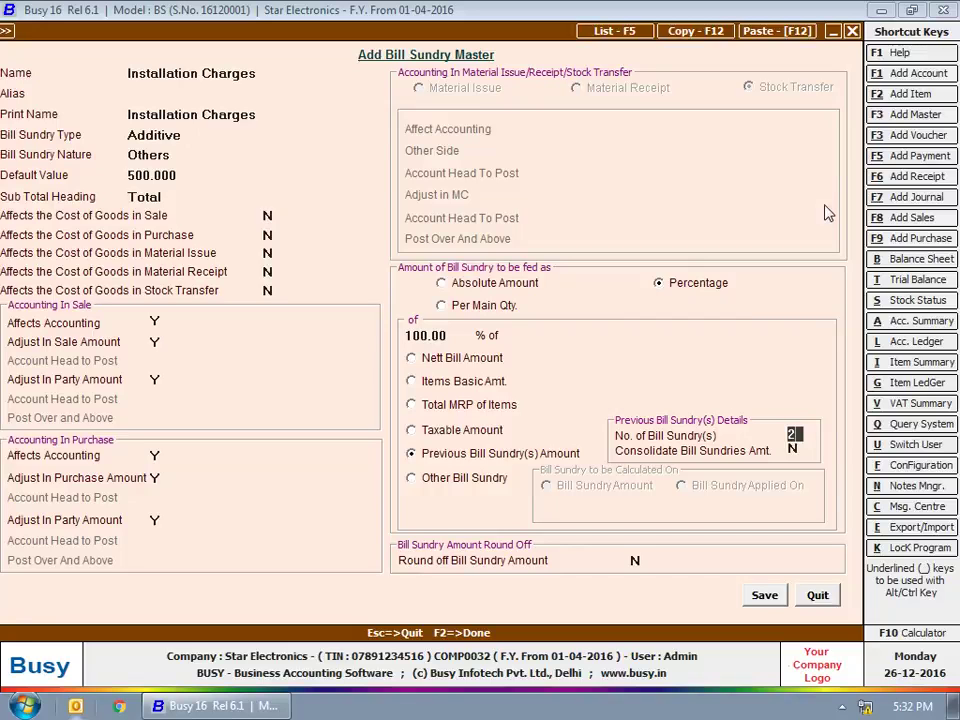
key("Return")
type("Y")
type("N")
Try Other Bill Sundry as the percentage base, testing Bill Sundry Applied On, choosing Central Sales Tax and returning to Bill Sundry Amount.
left_click(418, 479)
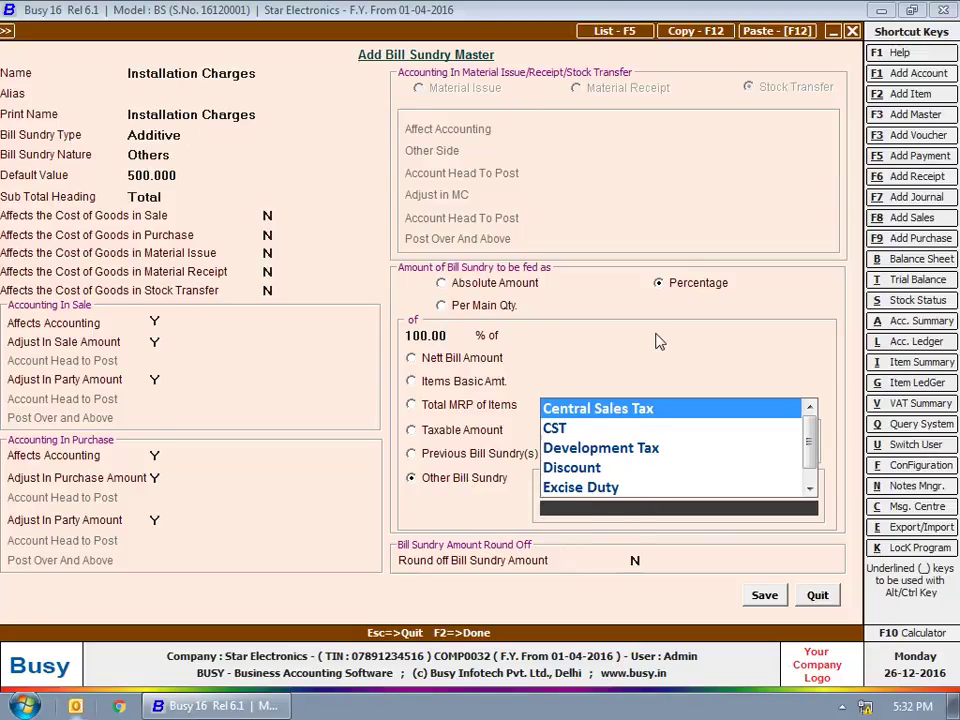
key("Return")
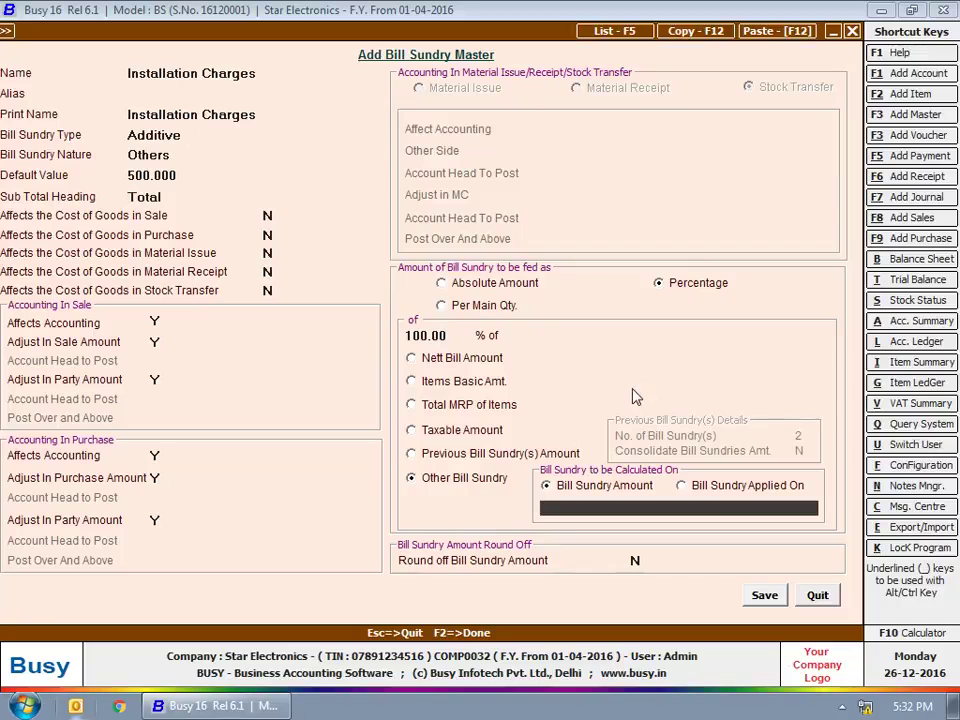
left_click(649, 489)
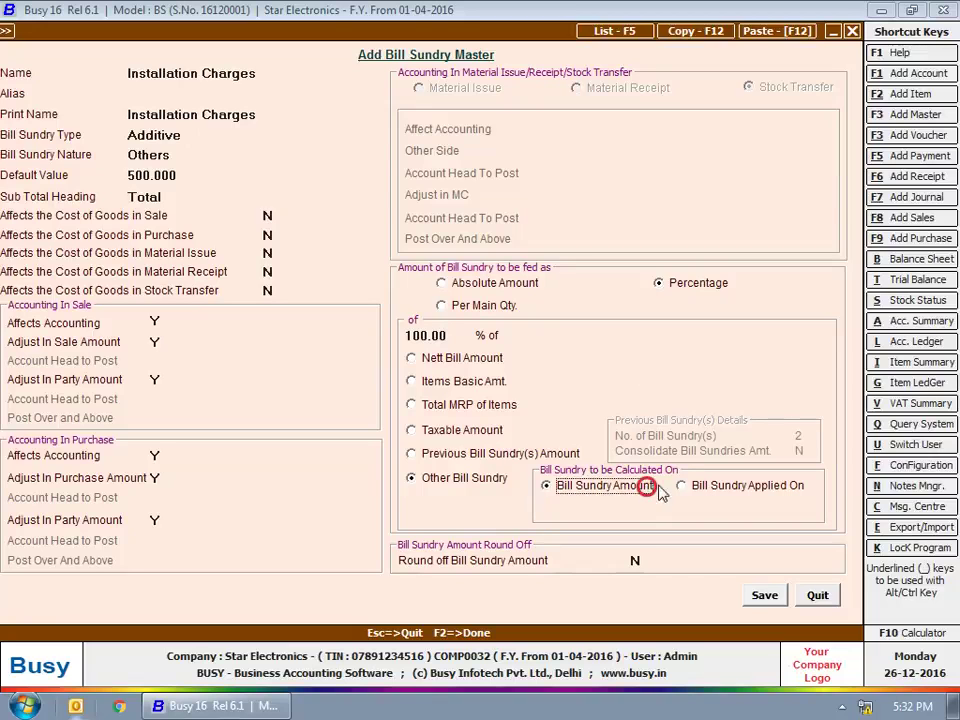
left_click(680, 487)
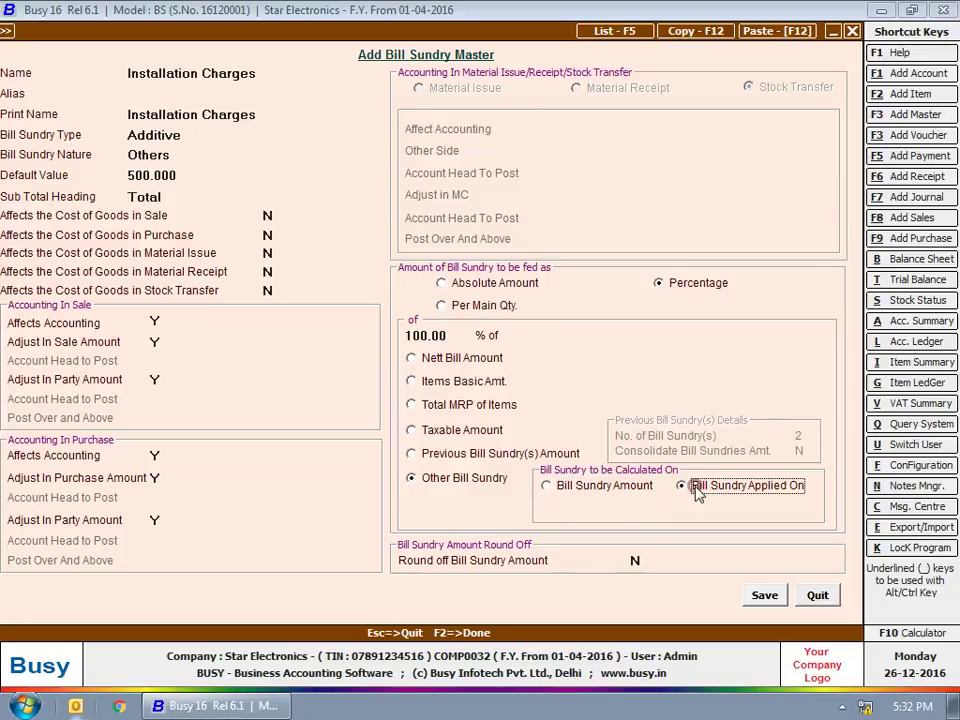
left_click(678, 501)
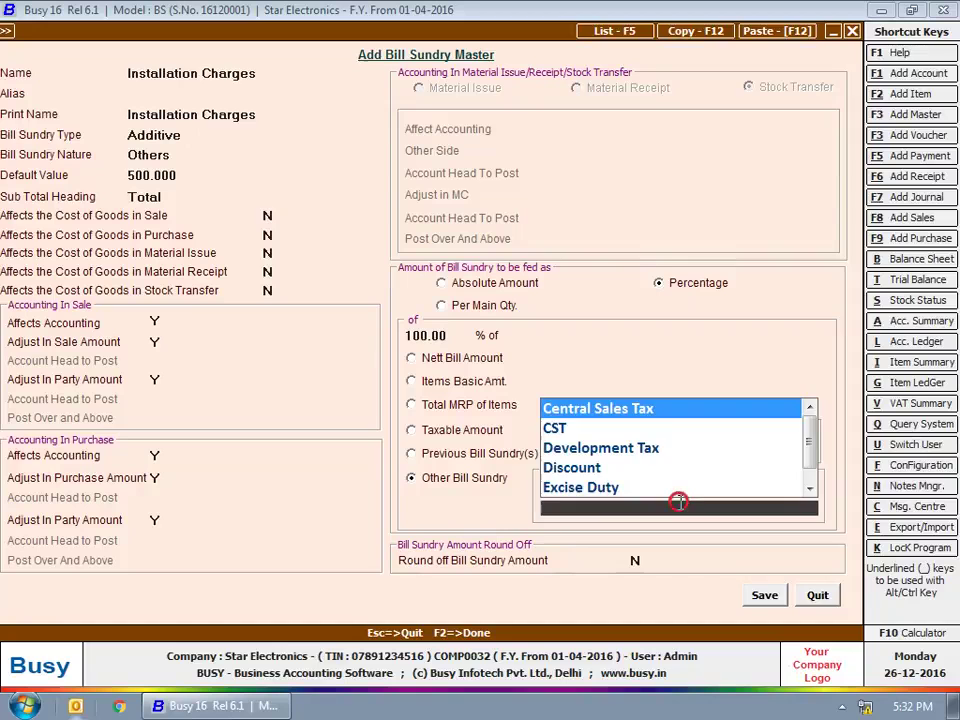
left_click(654, 416)
left_click(598, 484)
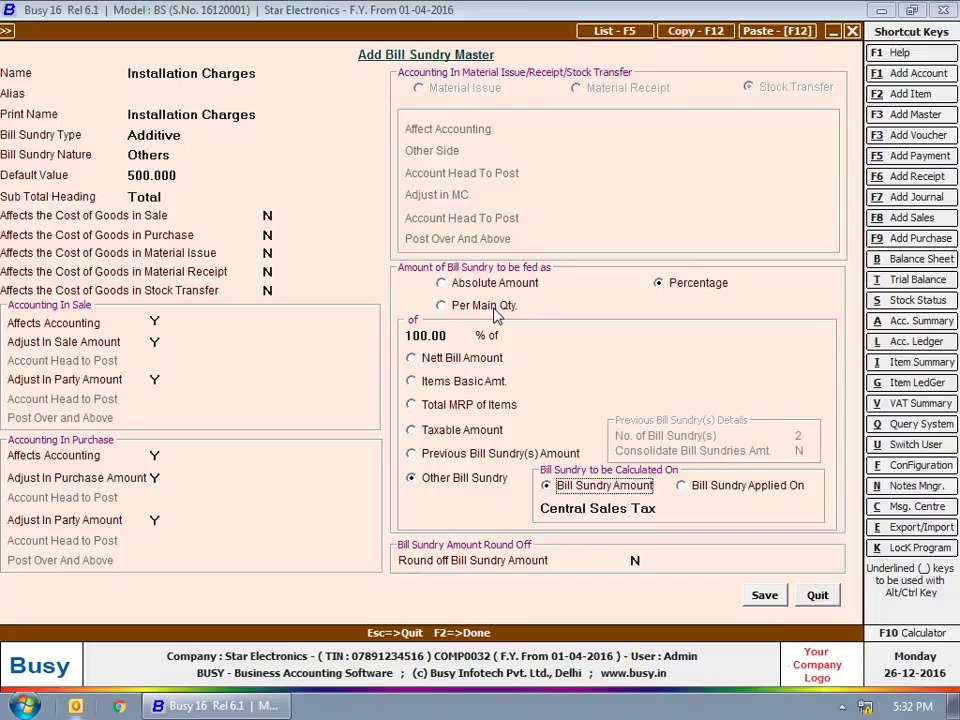
Feed the Installation Charges amount as Per Main Qty., save the bill sundry and leave the entry form.
left_click(493, 309)
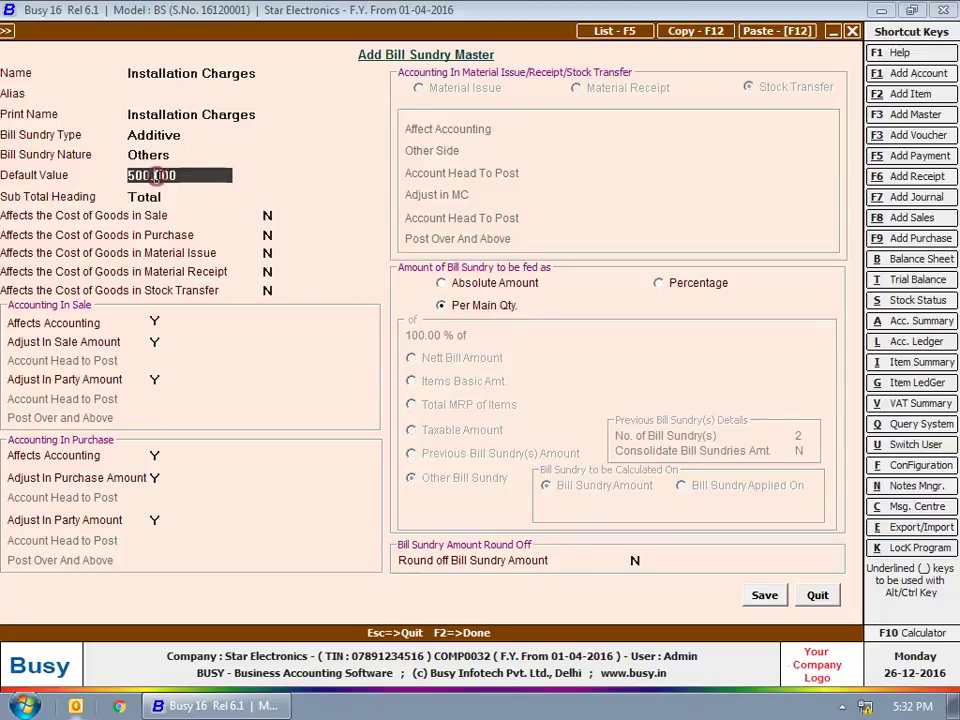
left_click(766, 596)
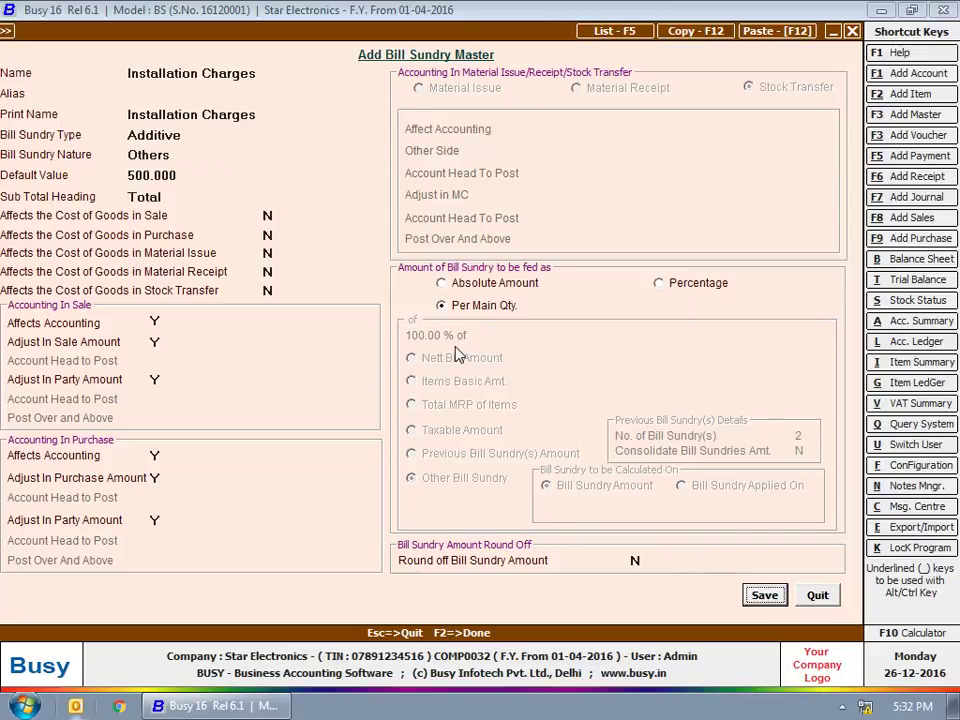
left_click(762, 595)
key("Escape")
Review the list of existing sale type masters, then close it.
left_click(166, 218)
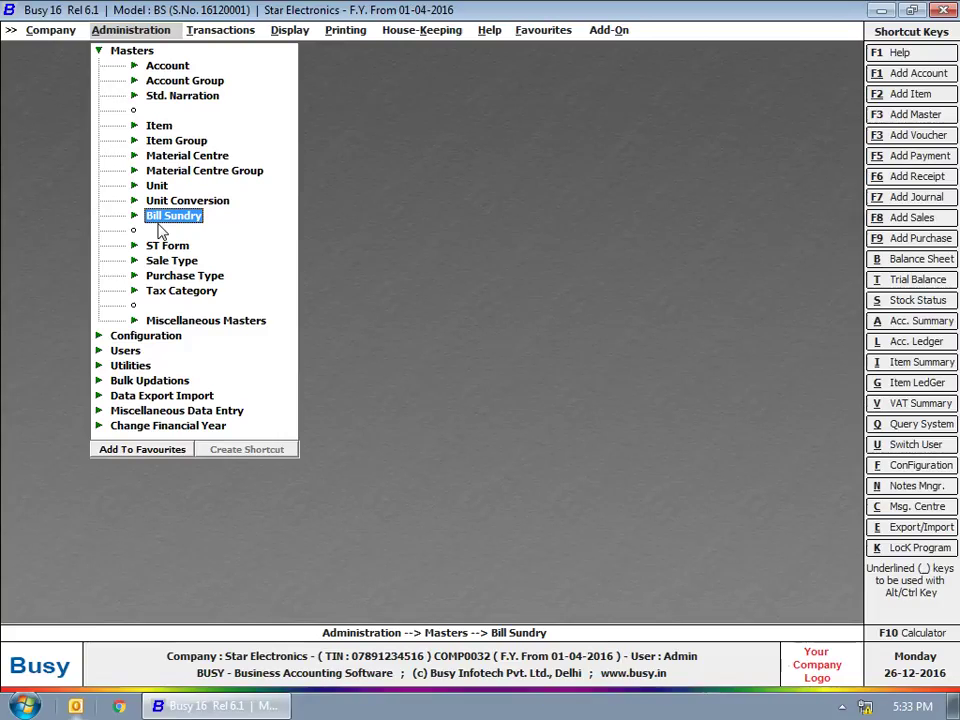
left_click(172, 260)
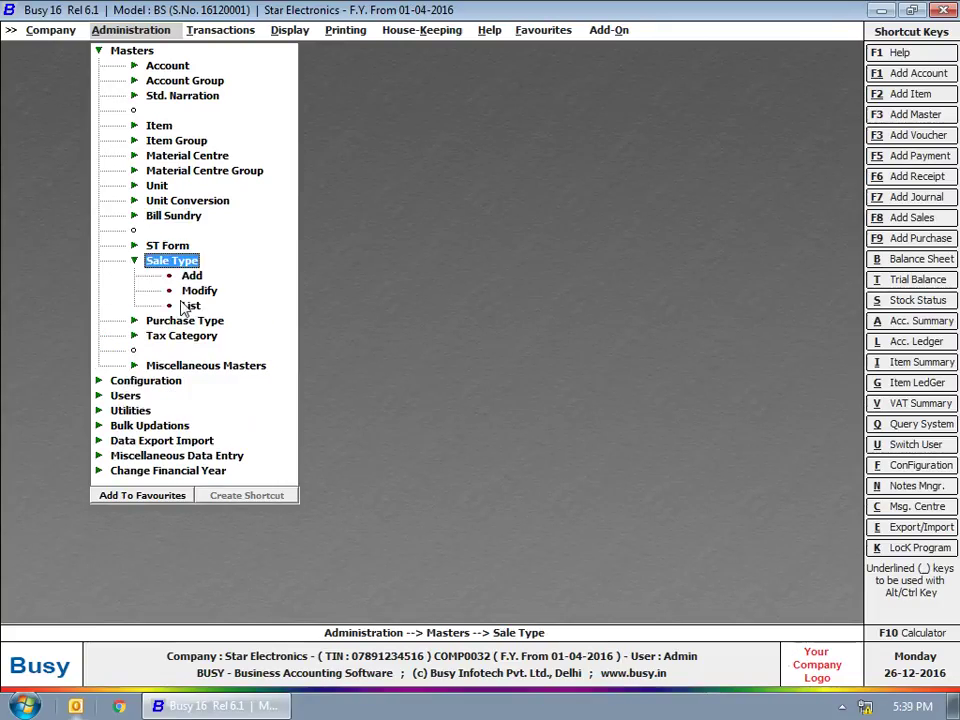
left_click(185, 306)
left_click(397, 391)
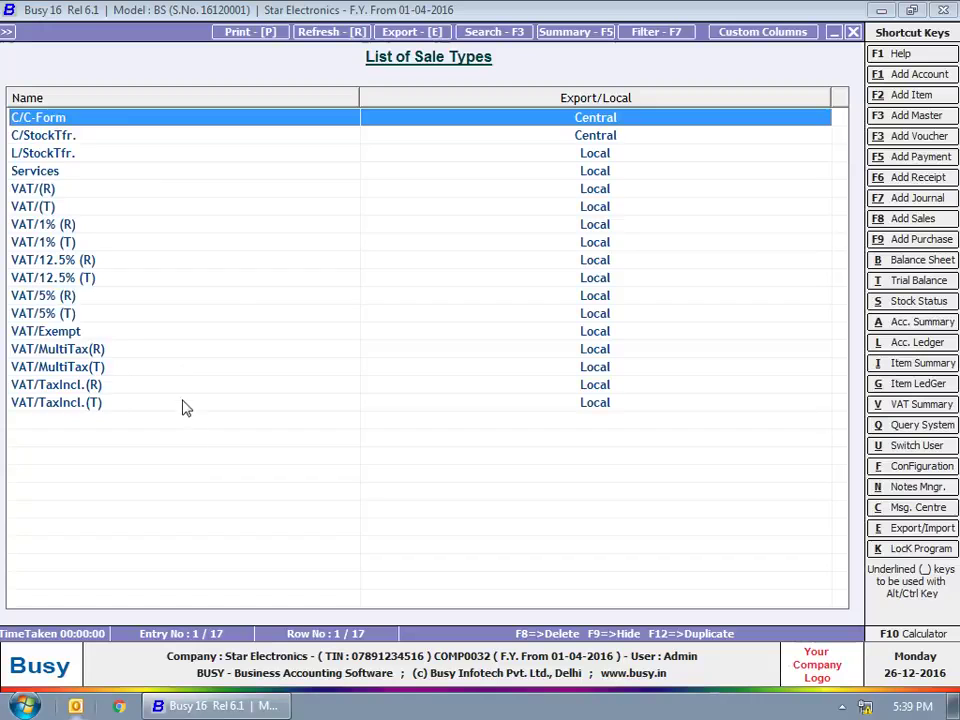
left_click(851, 35)
left_click(637, 294)
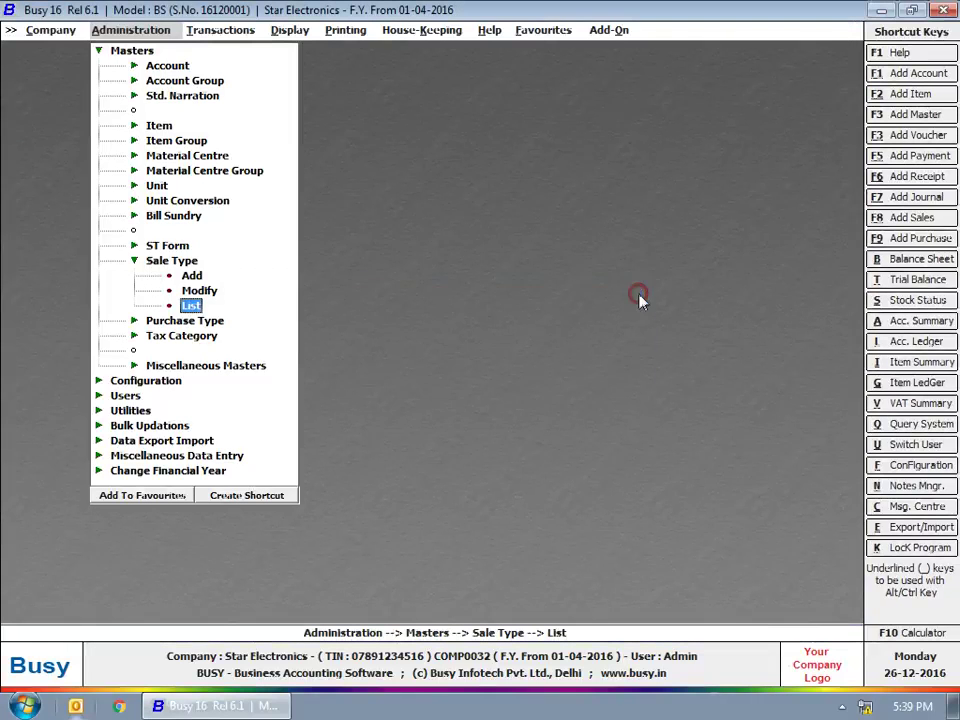
Start a new sale type master and set its sales account to be specified in voucher, after checking the single account option.
left_click(192, 277)
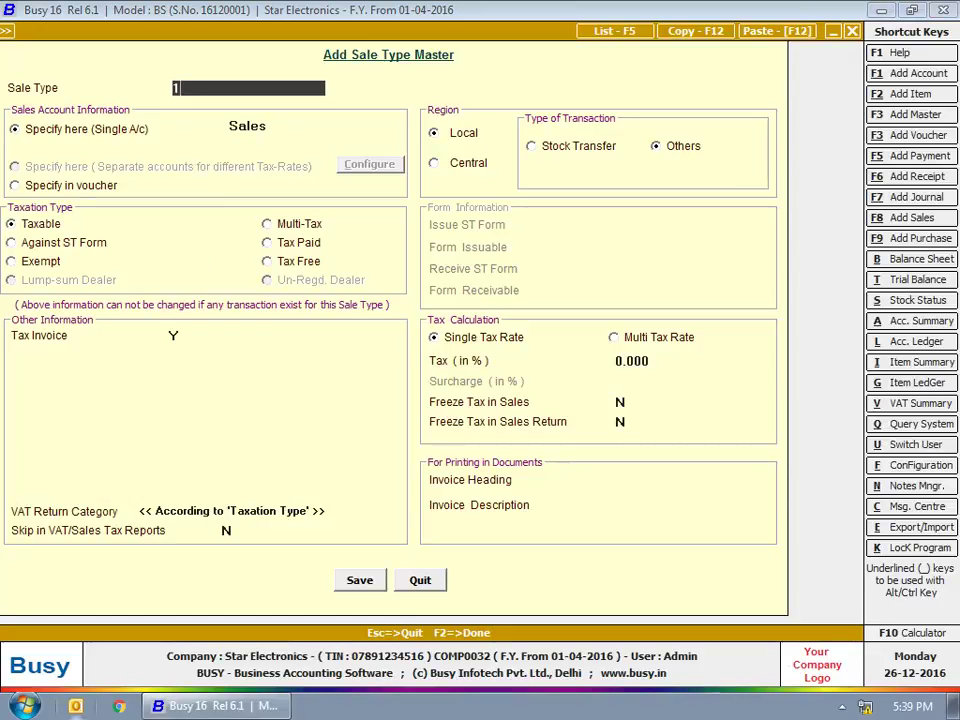
left_click(124, 130)
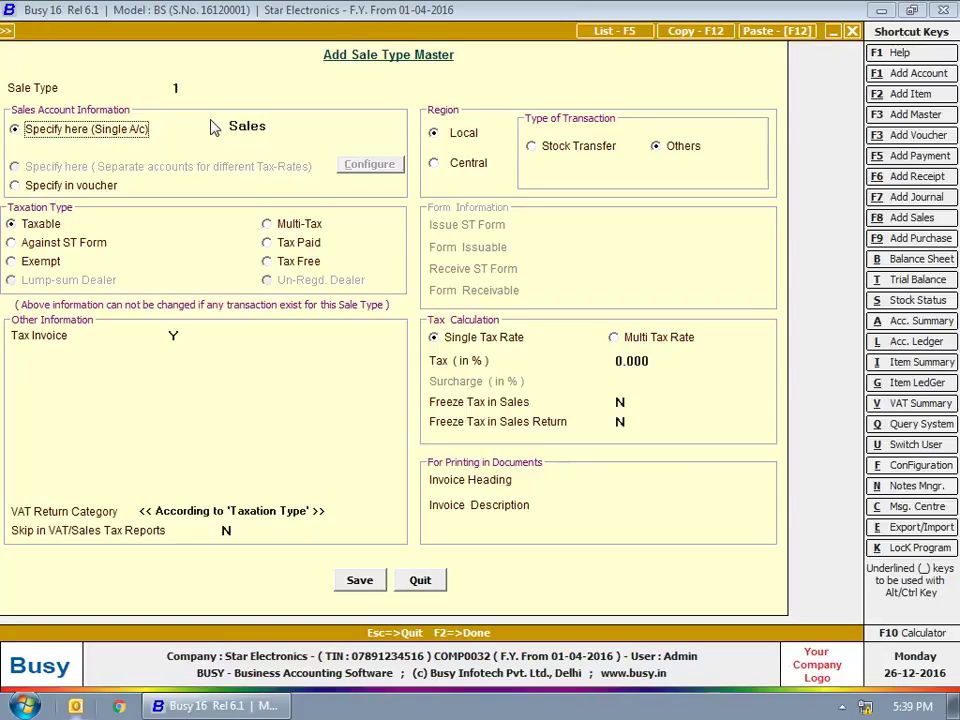
left_click(240, 126)
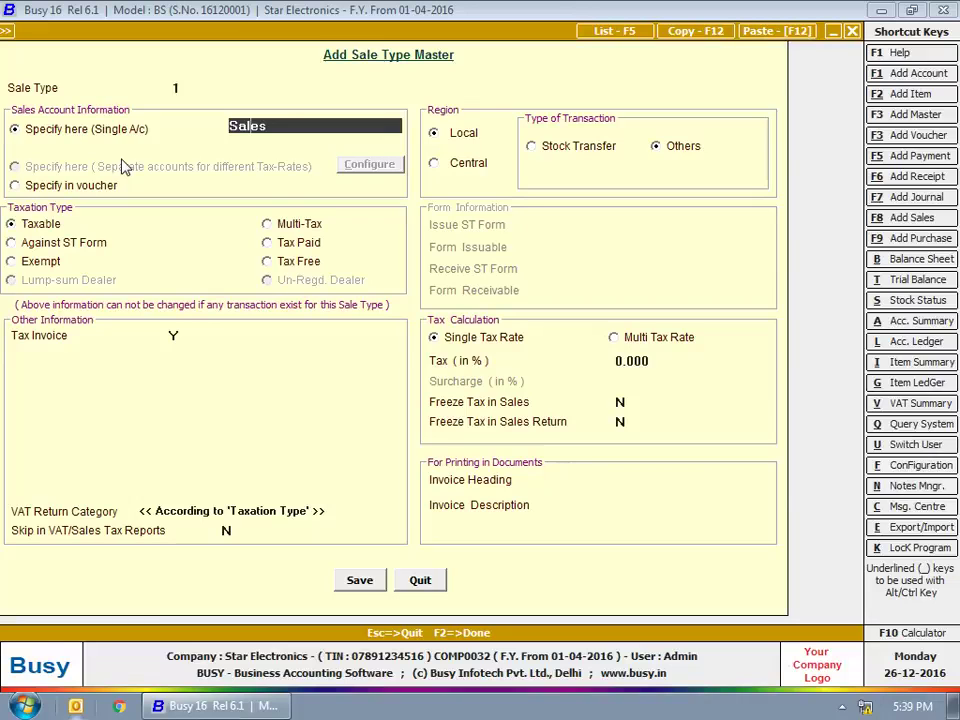
left_click(30, 186)
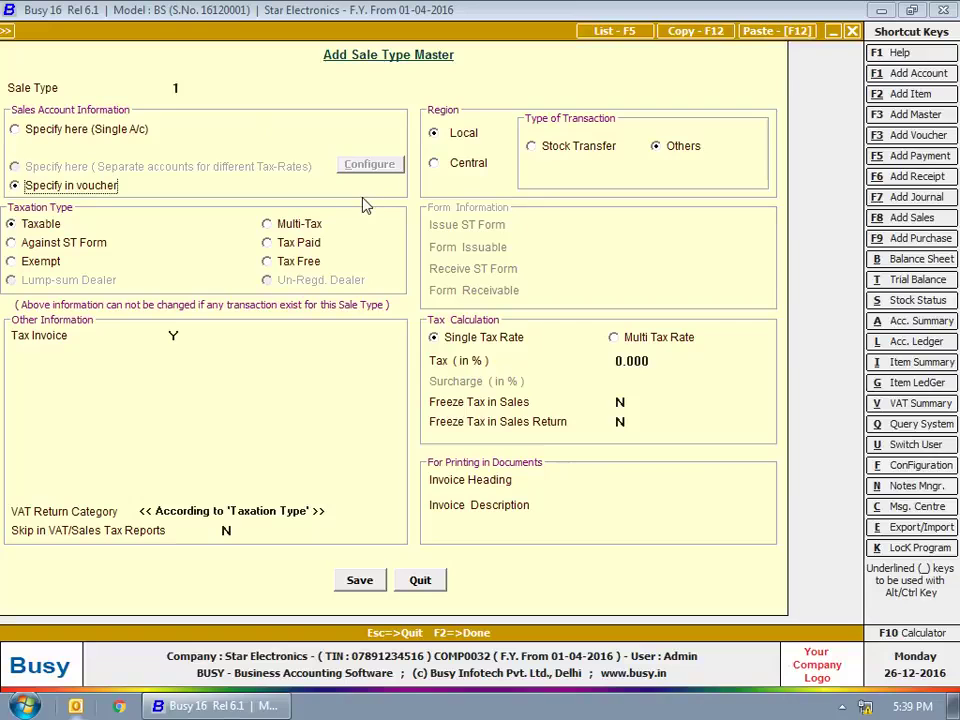
Try the Taxable taxation type with a single tax rate of 5%, then with Multi Tax Rate.
left_click(24, 225)
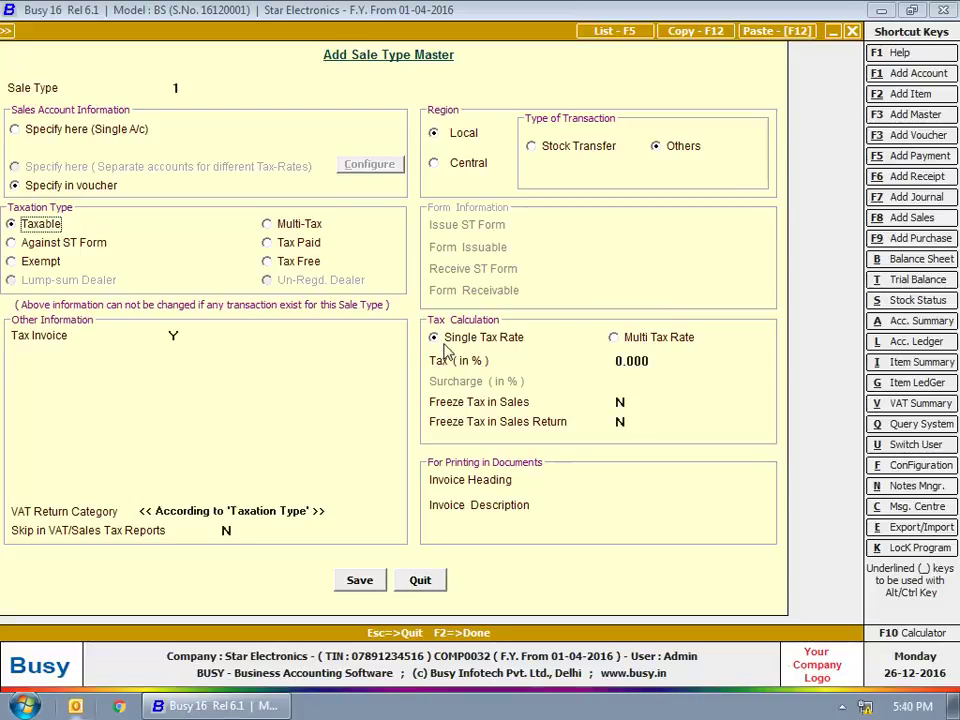
left_click(436, 339)
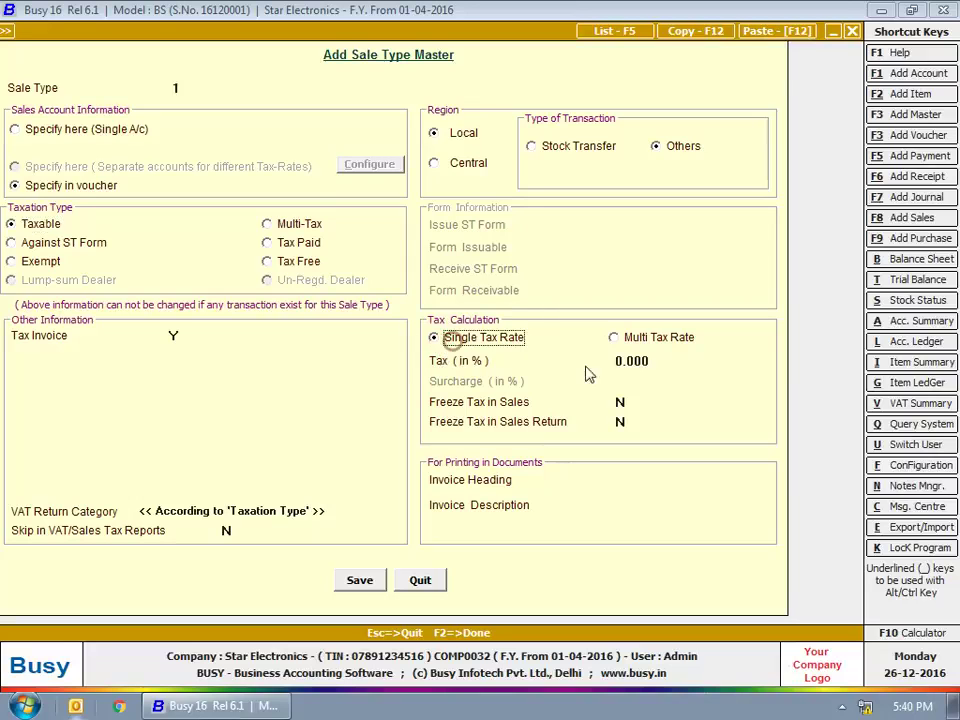
left_click(664, 361)
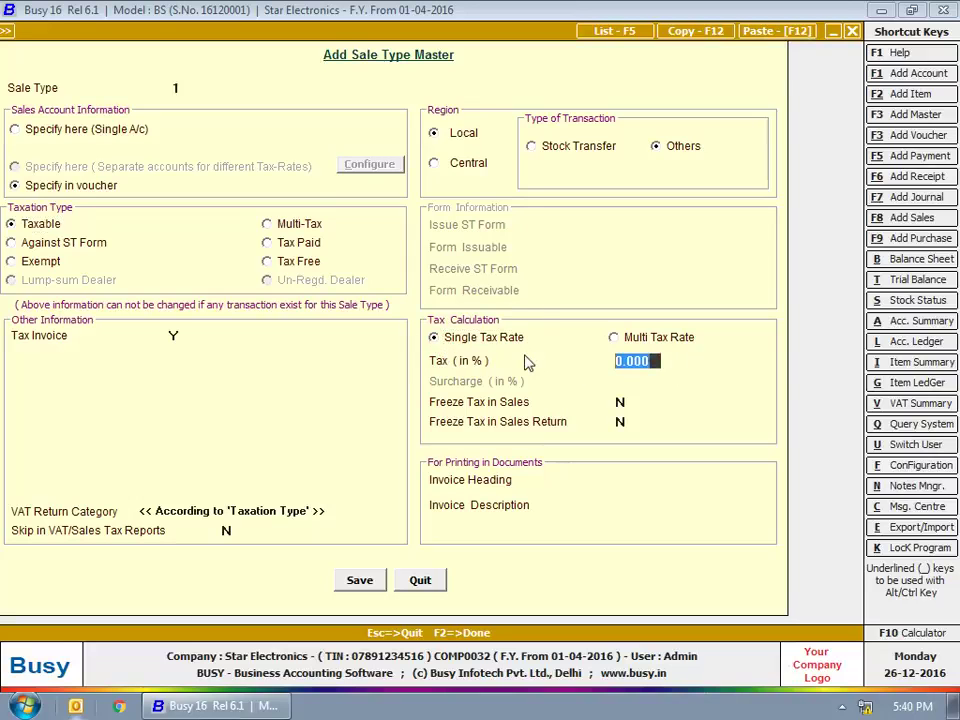
type("5")
left_click(439, 414)
left_click(443, 432)
left_click(410, 433)
left_click(645, 338)
left_click(726, 334)
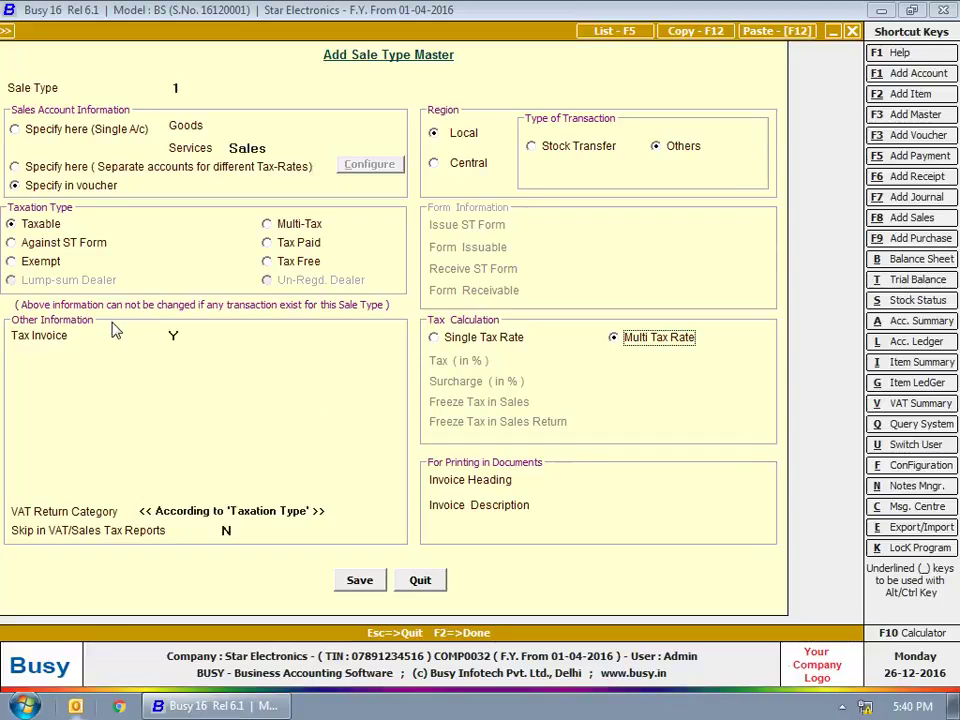
Try the Against ST Form taxation type for the Central region, with Issue ST Form set to Y and form C issuable.
left_click(92, 243)
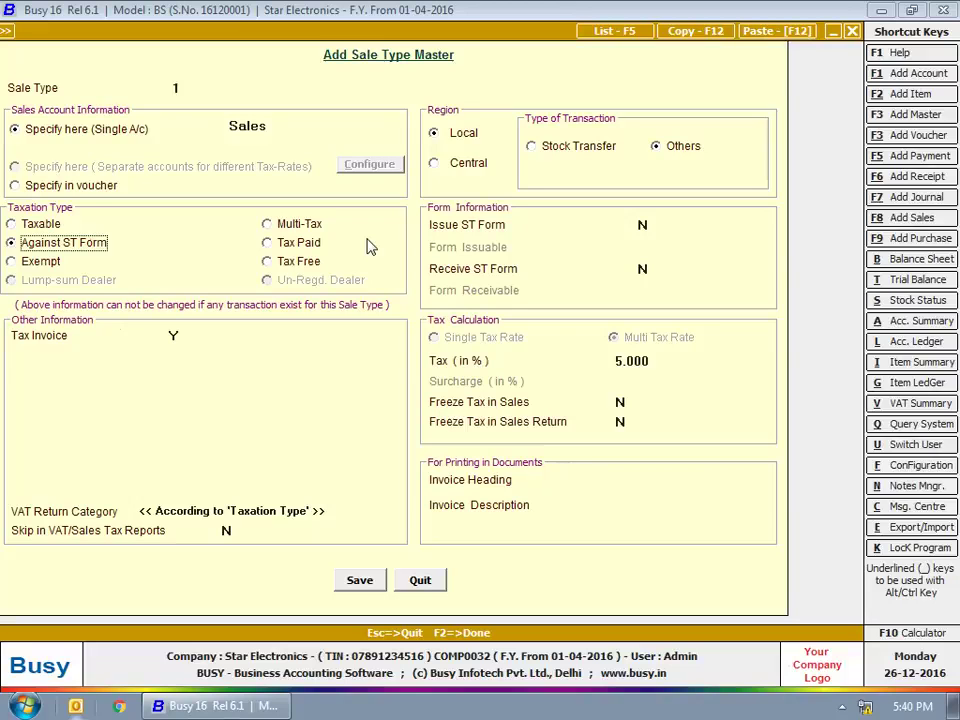
left_click(462, 163)
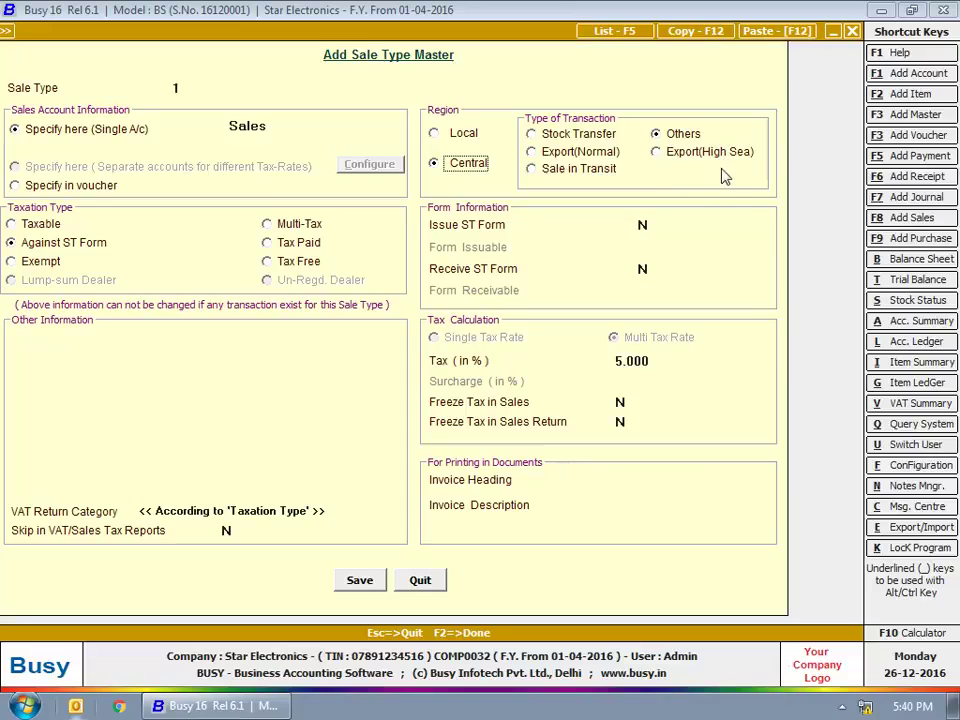
left_click(642, 226)
type("Y")
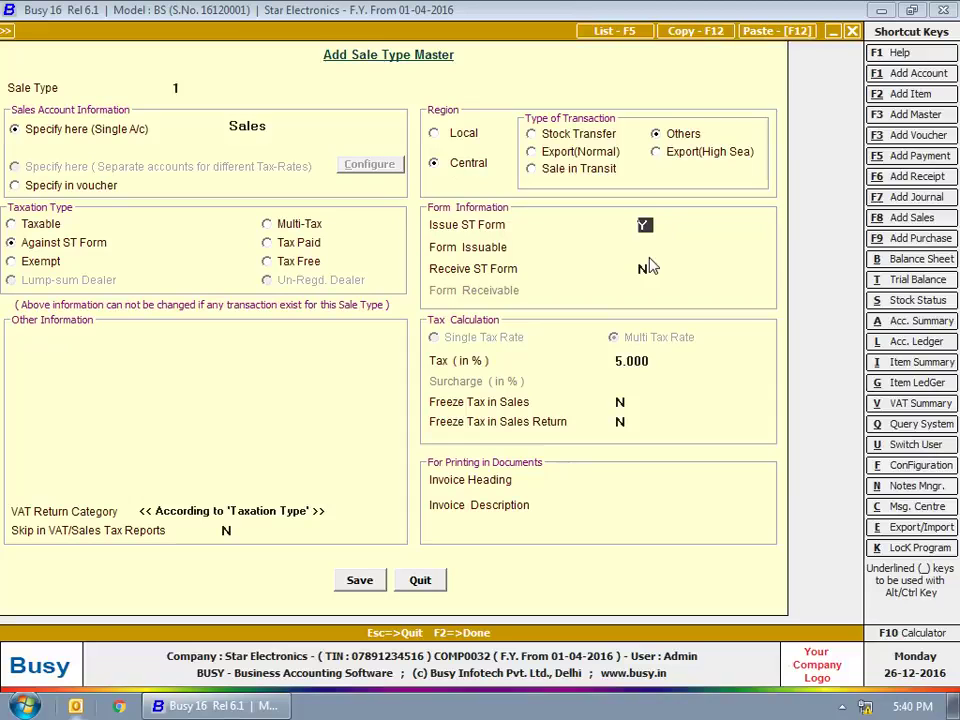
left_click(654, 250)
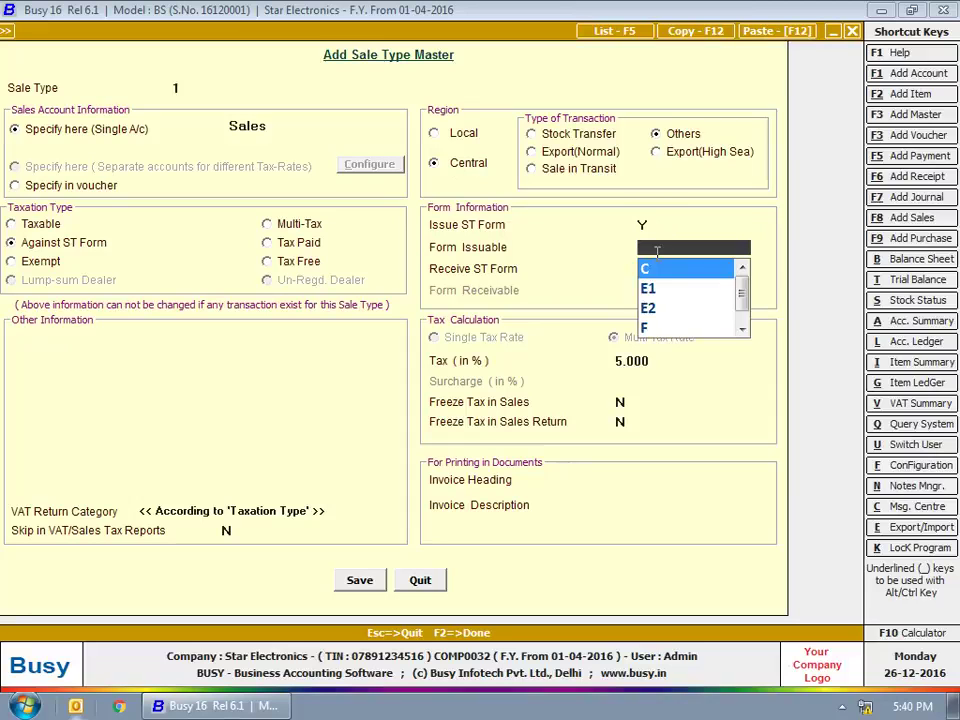
key("Return")
Set Receive ST Form to Y with form J receivable, and return the region to Local.
type("Y")
key("Return")
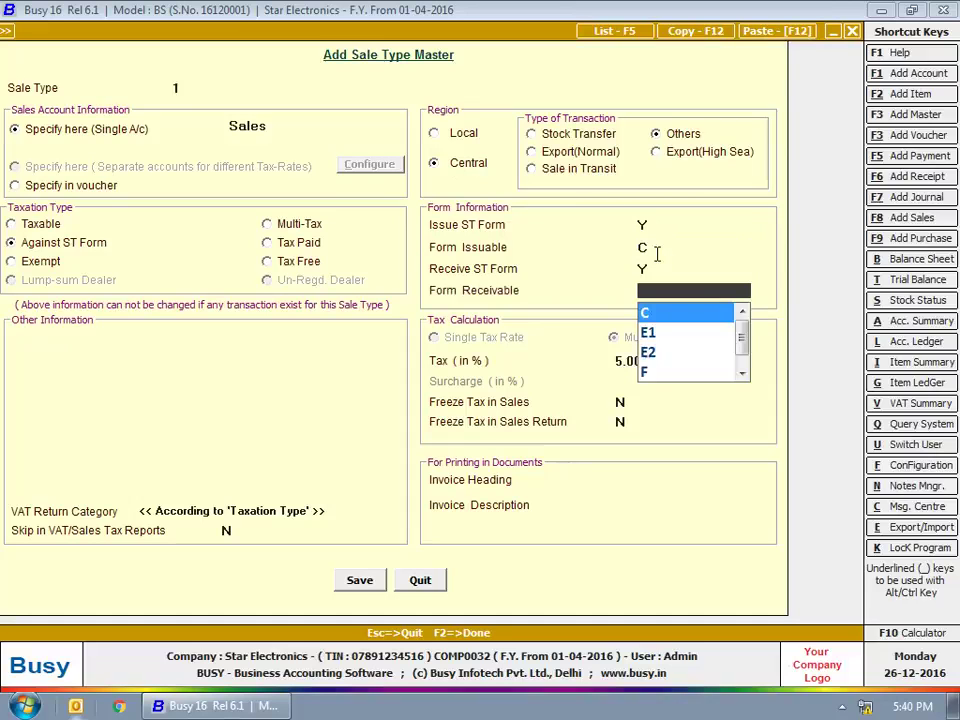
key("Down")
key("Down")
key("Down")
key("Down")
key("Down")
key("Down")
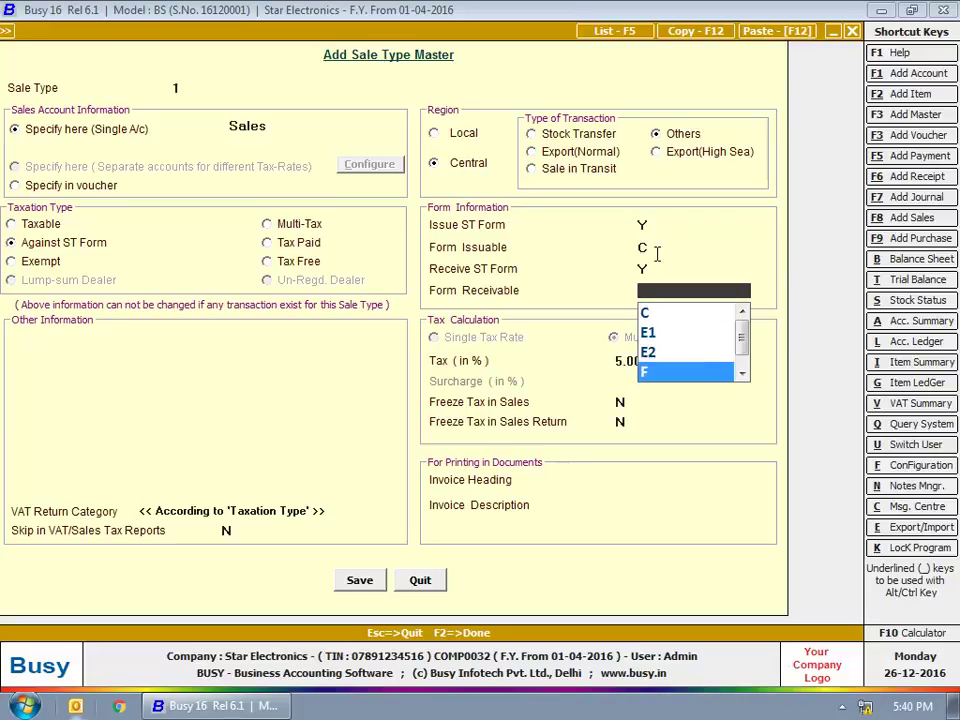
left_click(438, 133)
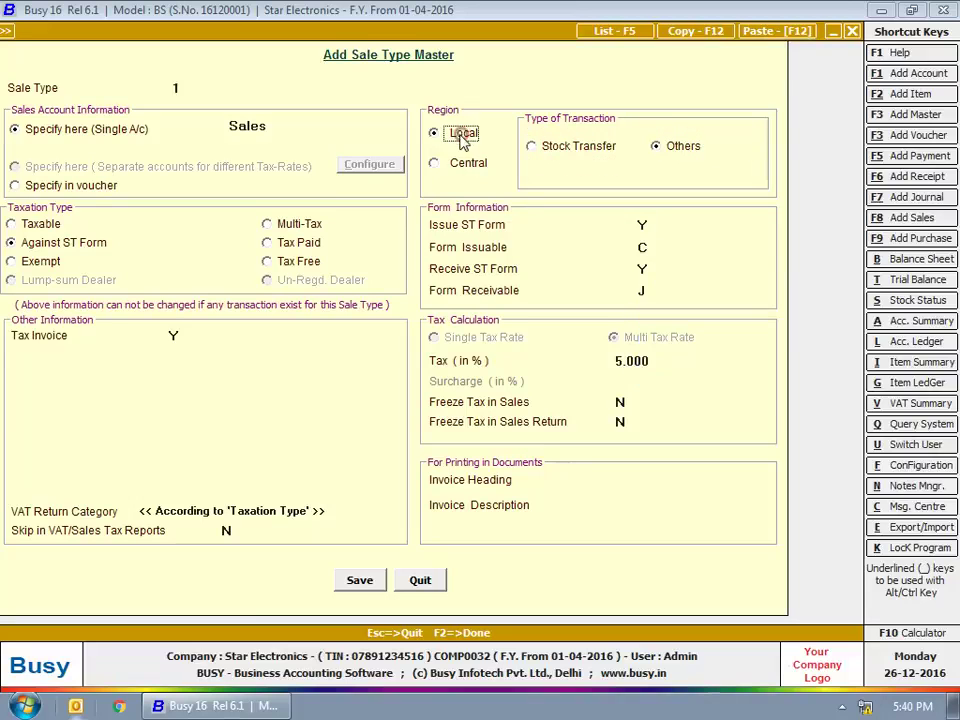
Try the Exempt taxation type, then choose Multi-Tax with separate sales accounts for different tax rates.
left_click(22, 261)
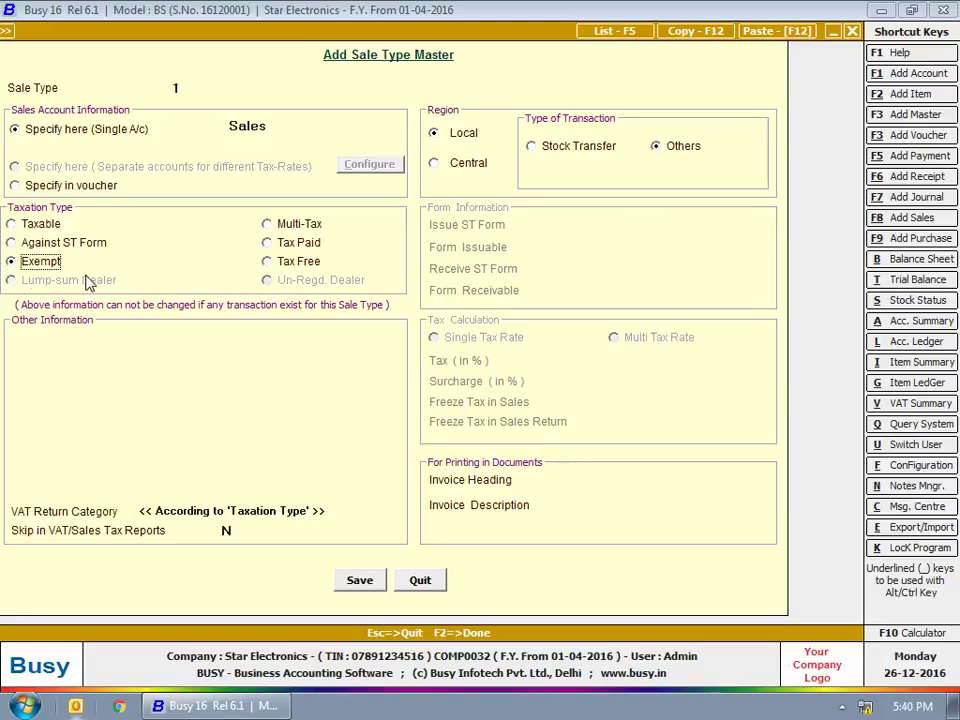
left_click(298, 230)
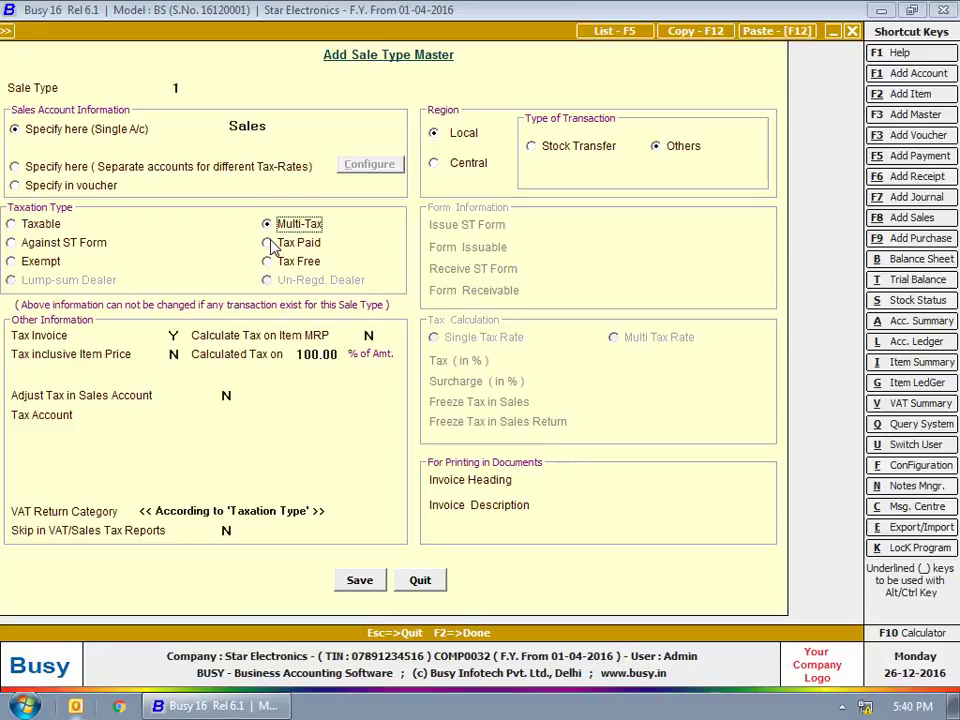
left_click(60, 167)
Configure the first multi-tax row as Goods, 5%, Taxable, with sales account Sale@5% and tax account VAT@5%.
left_click(372, 164)
key("Return")
key("Return")
type("5")
key("Return")
key("Return")
type("sa")
key("Down")
key("Down")
key("Down")
key("Down")
key("Up")
key("Return")
type("va")
key("Down")
key("Down")
key("Return")
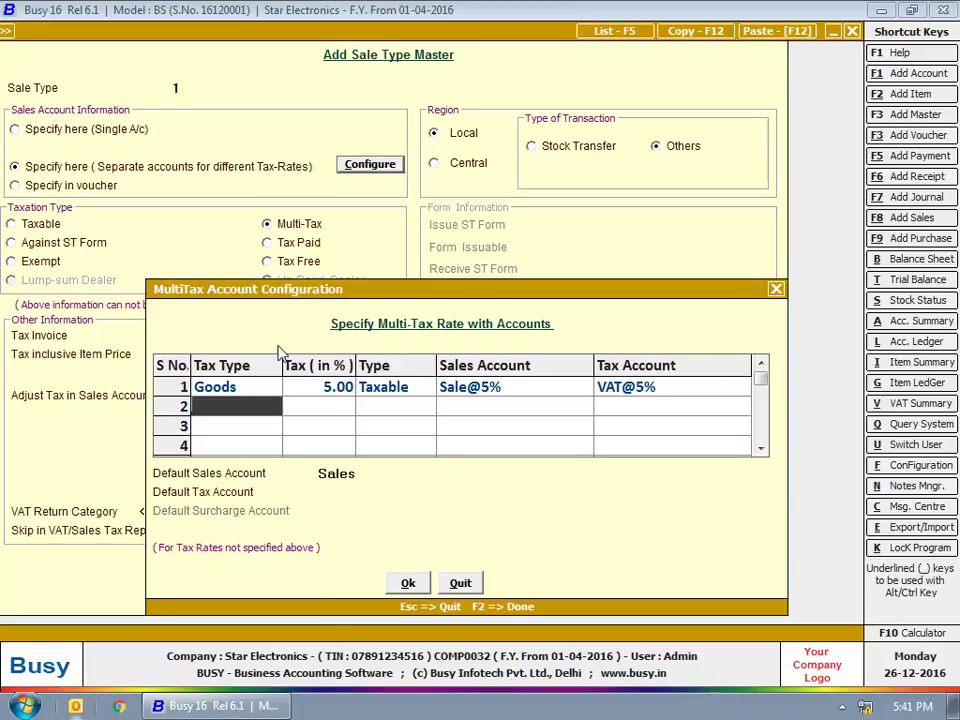
key("Return")
key("Return")
type("12.")
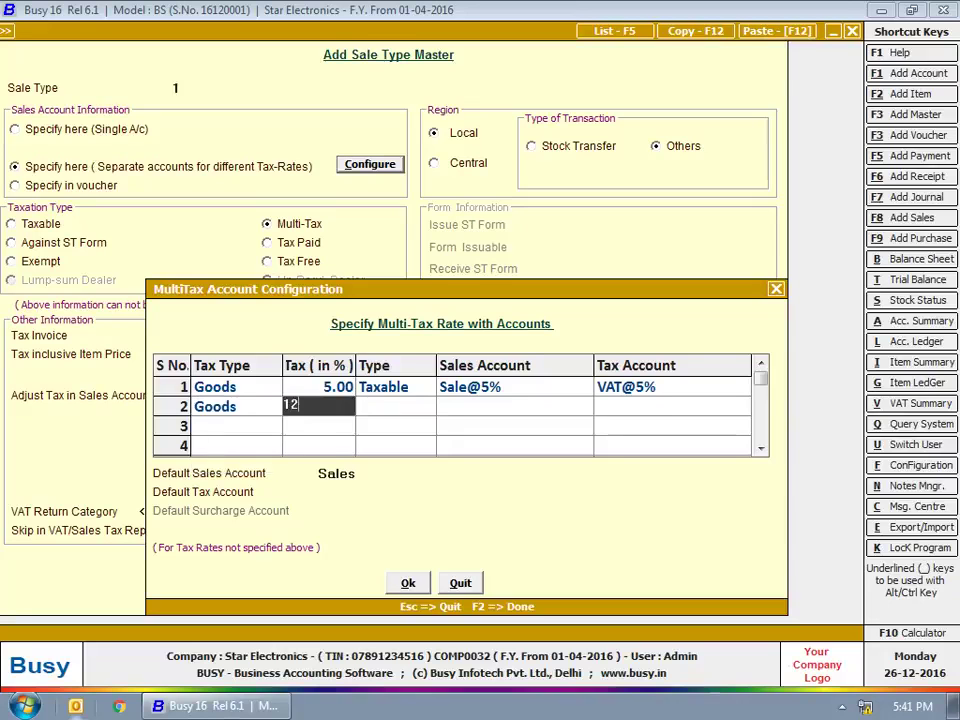
type("5")
key("Return")
key("Return")
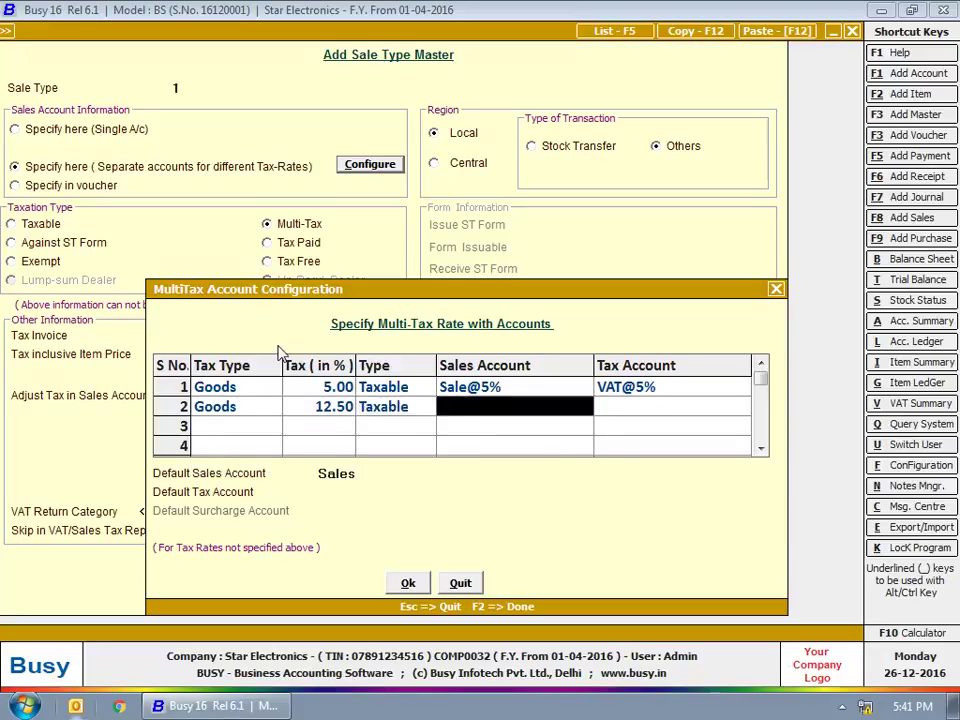
type("sa")
key("Down")
key("Down")
key("Return")
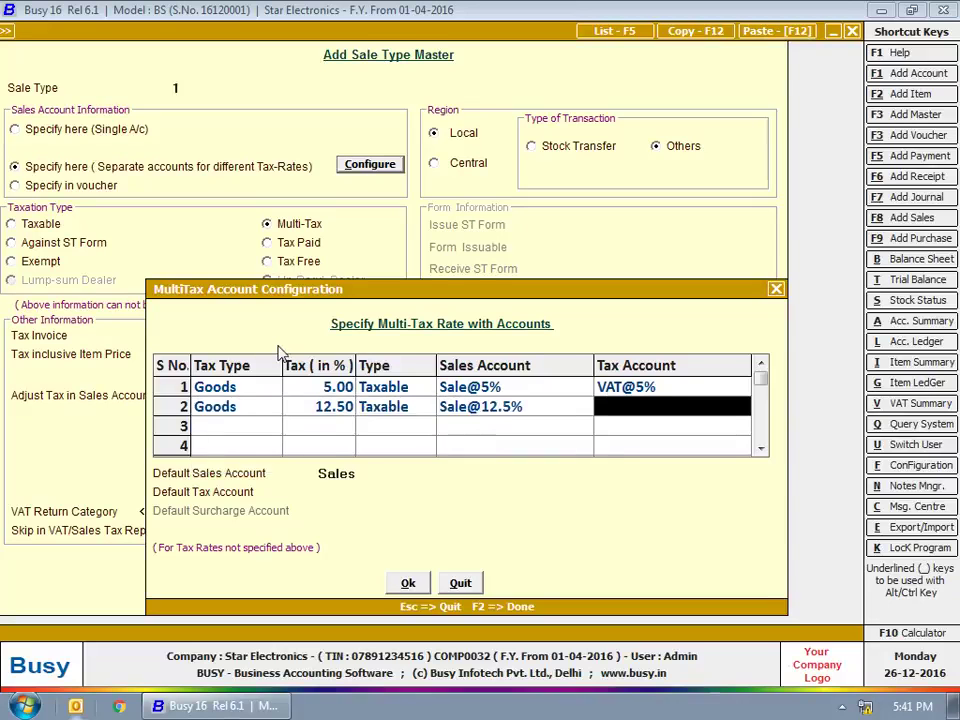
type("va")
key("Down")
key("Return")
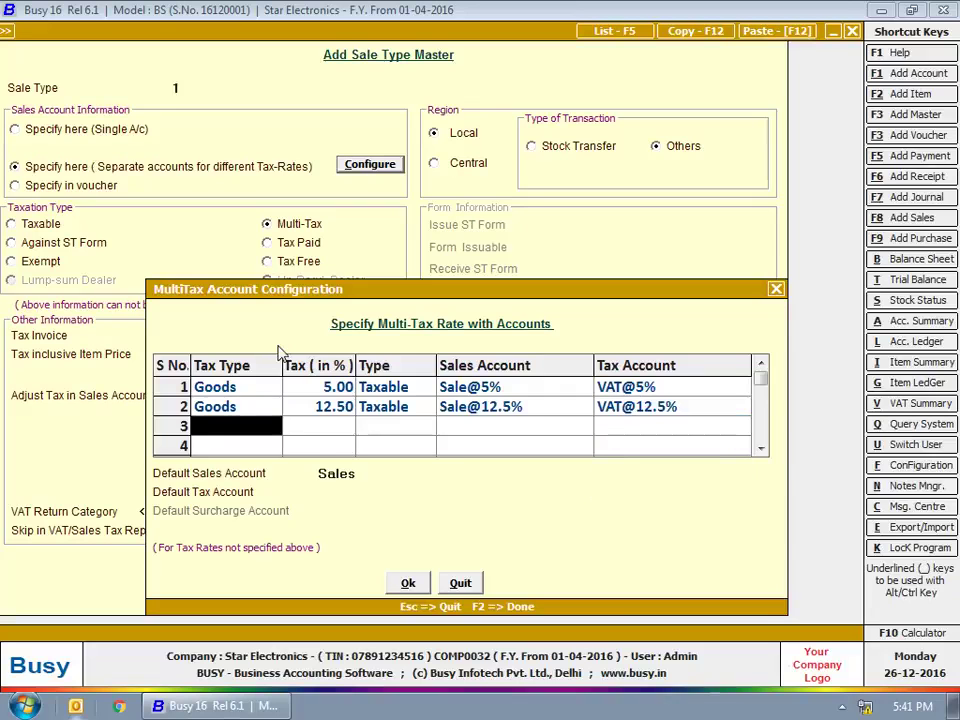
Set the default tax account to VAT for unspecified tax rates and accept the multi-tax account configuration.
left_click(345, 490)
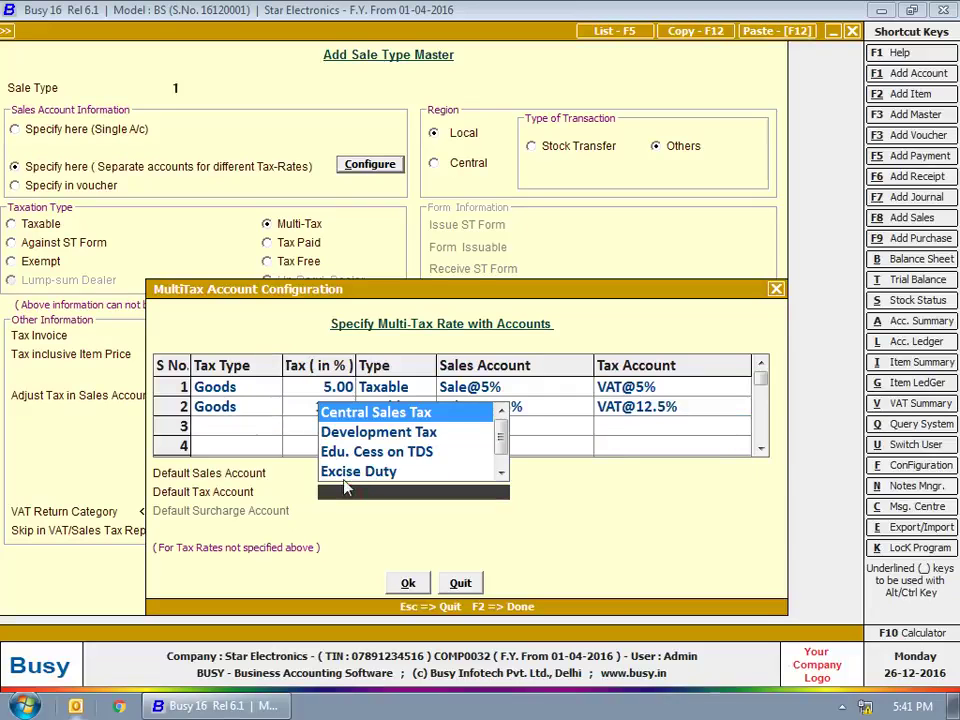
type("vat")
key("Return")
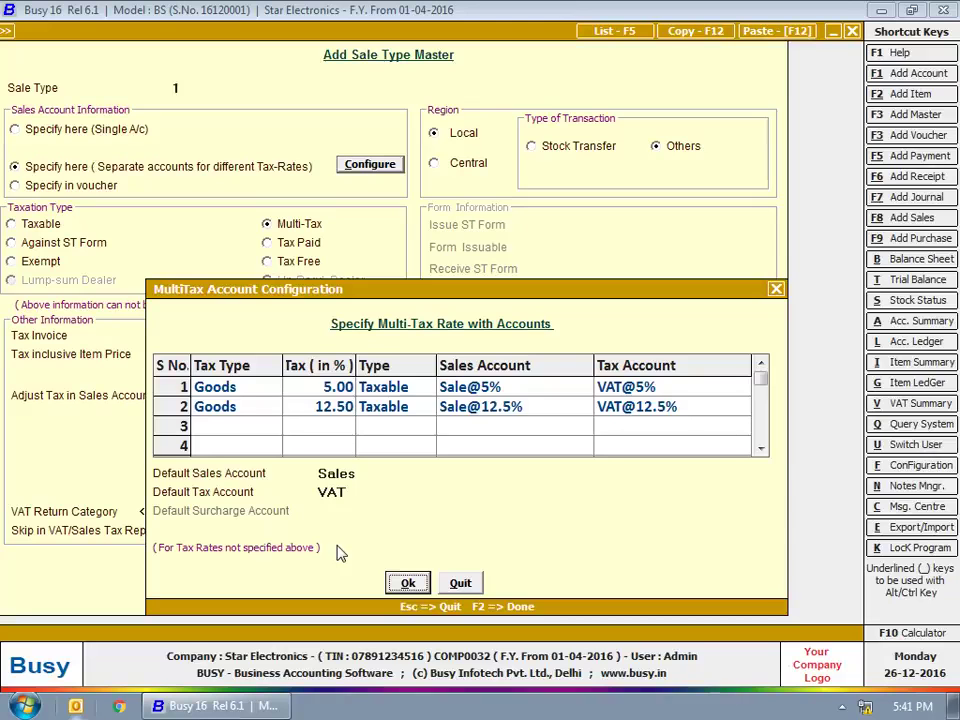
left_click(405, 582)
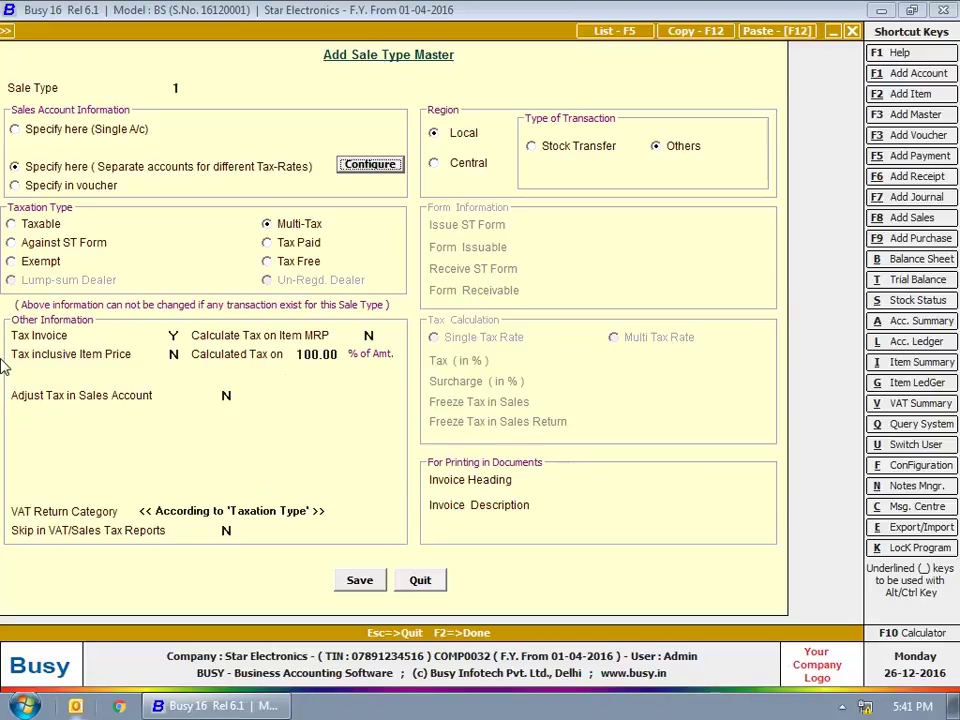
Try Tax inclusive Item Price as Y with Hide Item Tax Rate Window as Y, and return Tax inclusive Item Price to N.
left_click(60, 371)
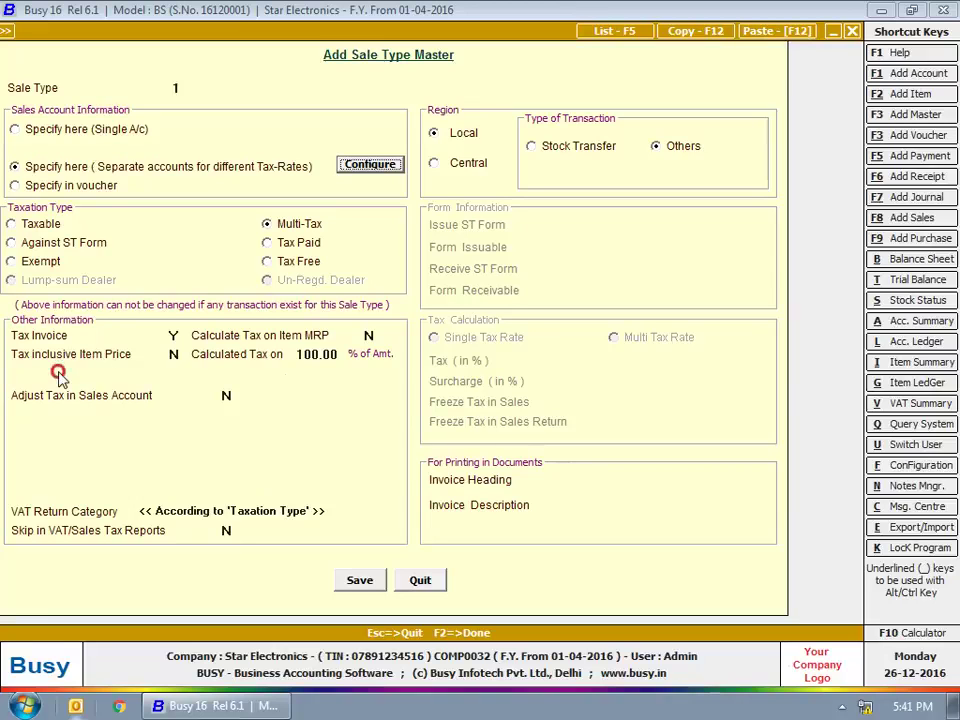
left_click(199, 340)
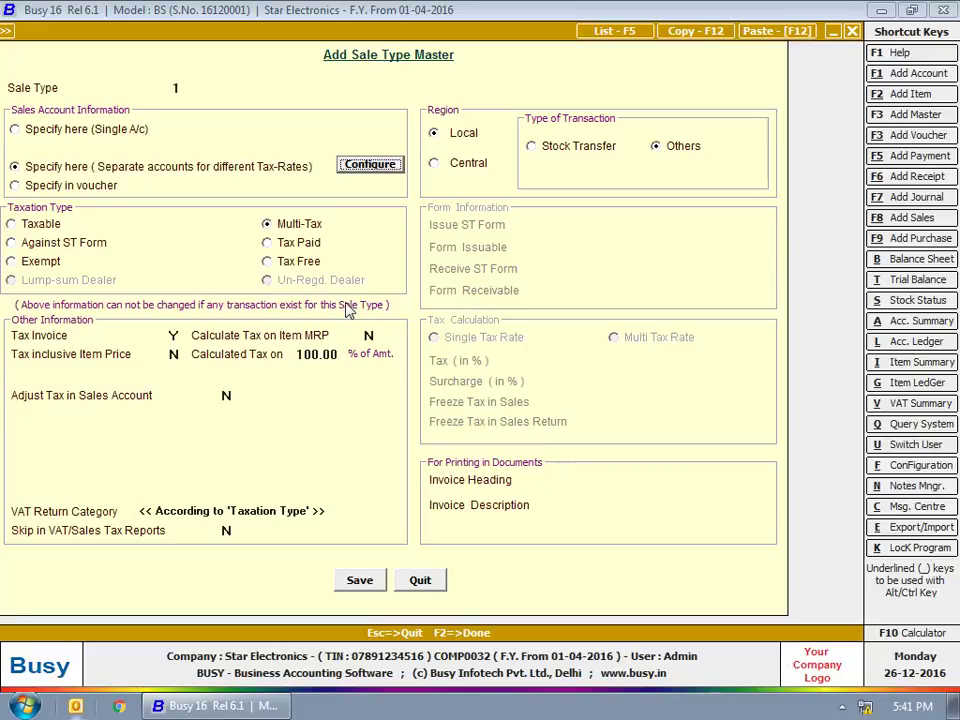
left_click(174, 354)
type("Y")
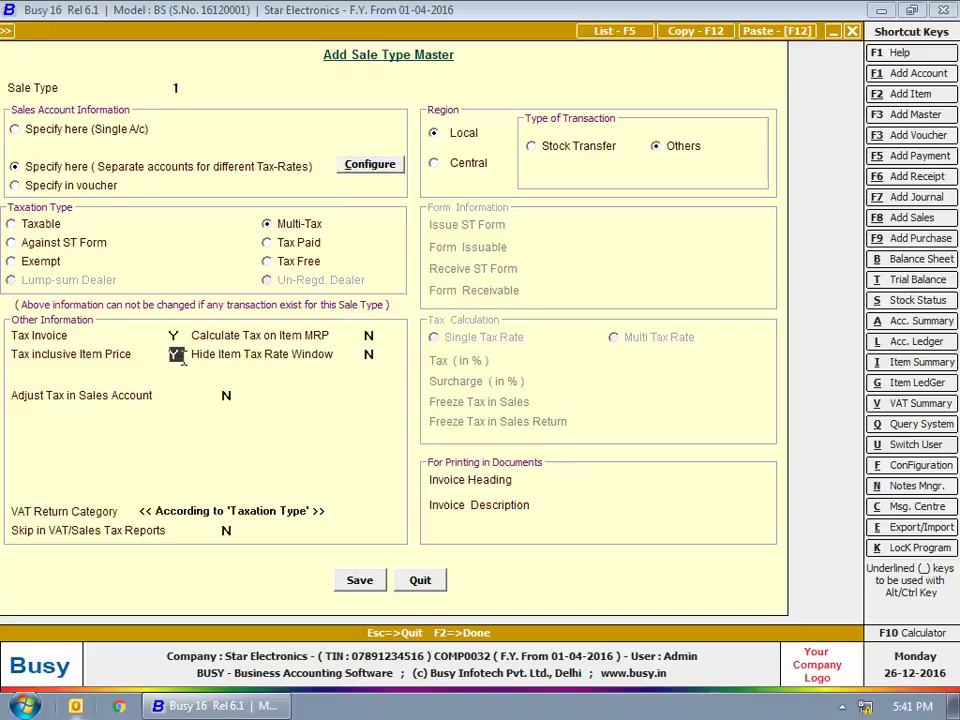
left_click(369, 355)
key("y")
left_click(174, 354)
key("n")
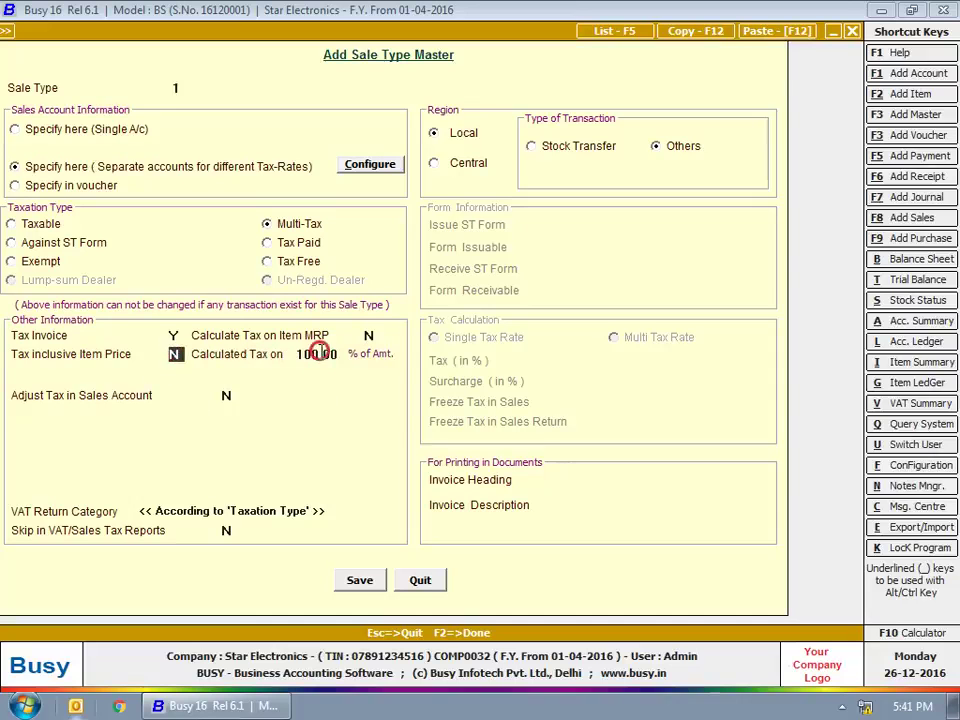
Set the sale type's invoice heading for printing to Taxable Invoice, leaving the invoice description blank.
left_click(304, 354)
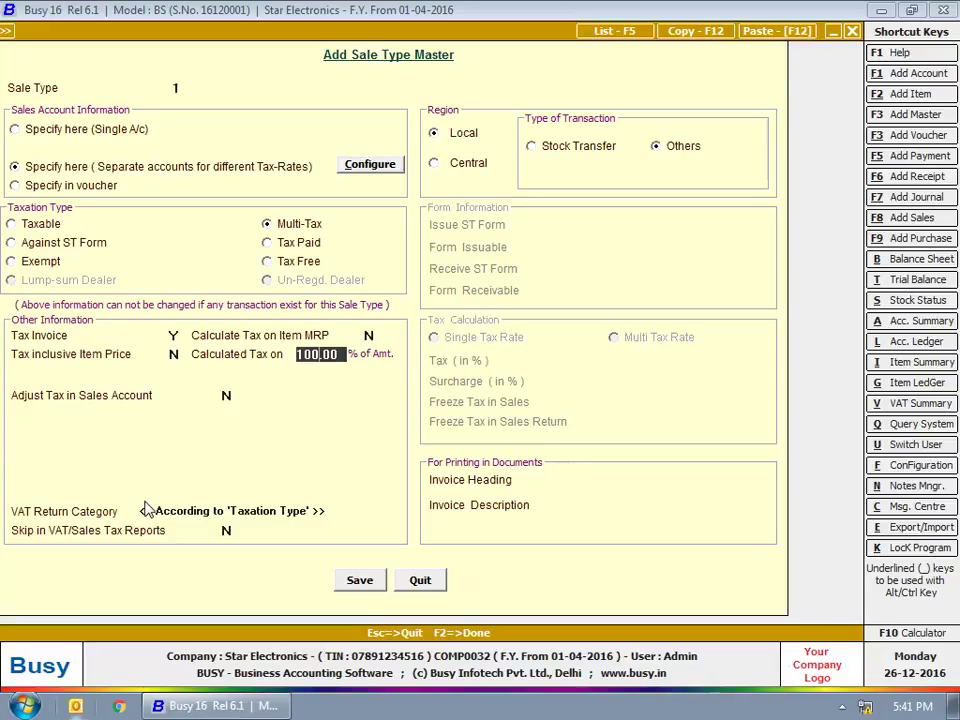
left_click(185, 508)
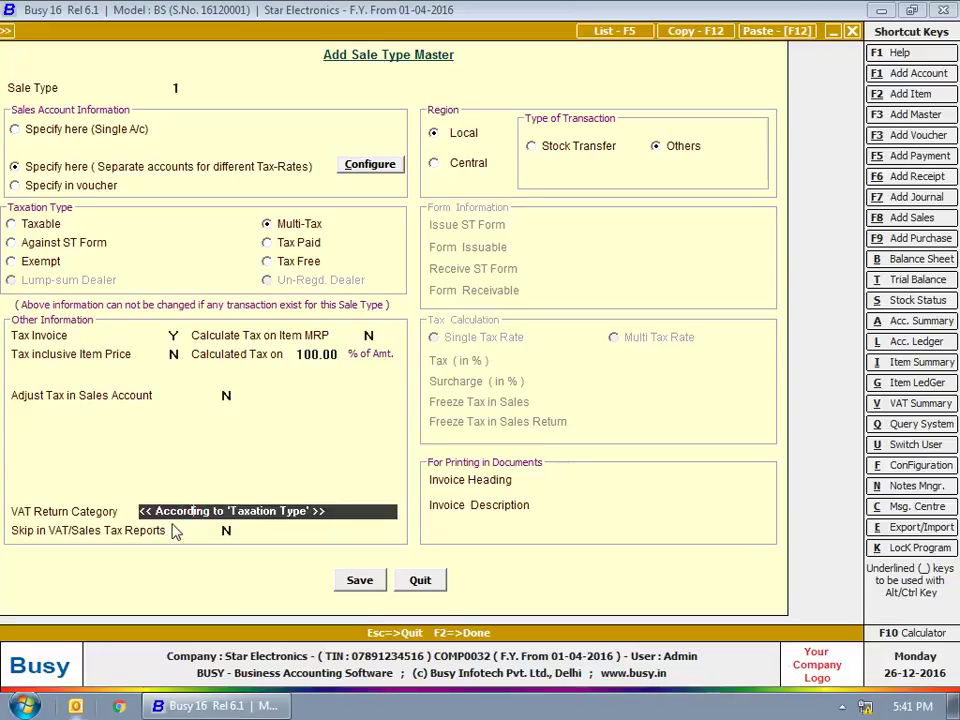
left_click(229, 530)
left_click(557, 473)
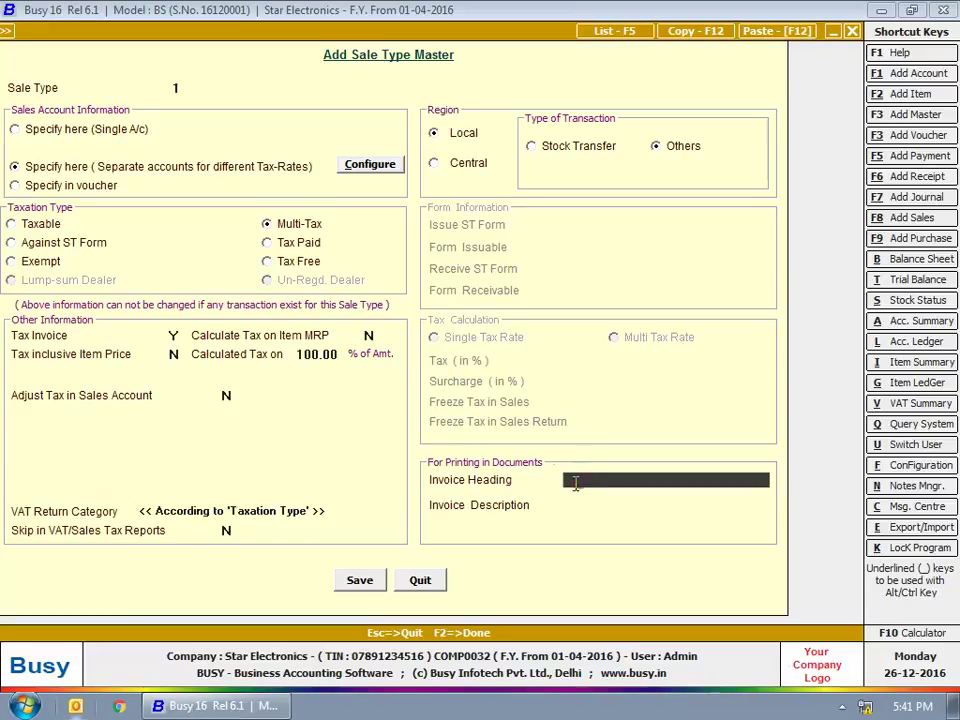
type("Taxable Invoice")
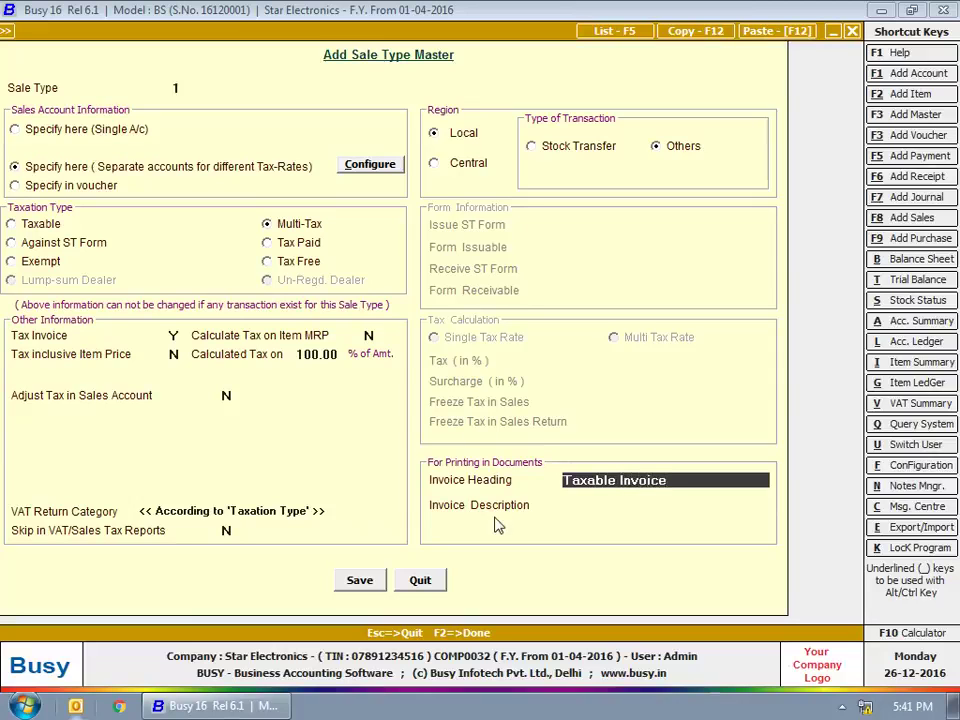
left_click(556, 502)
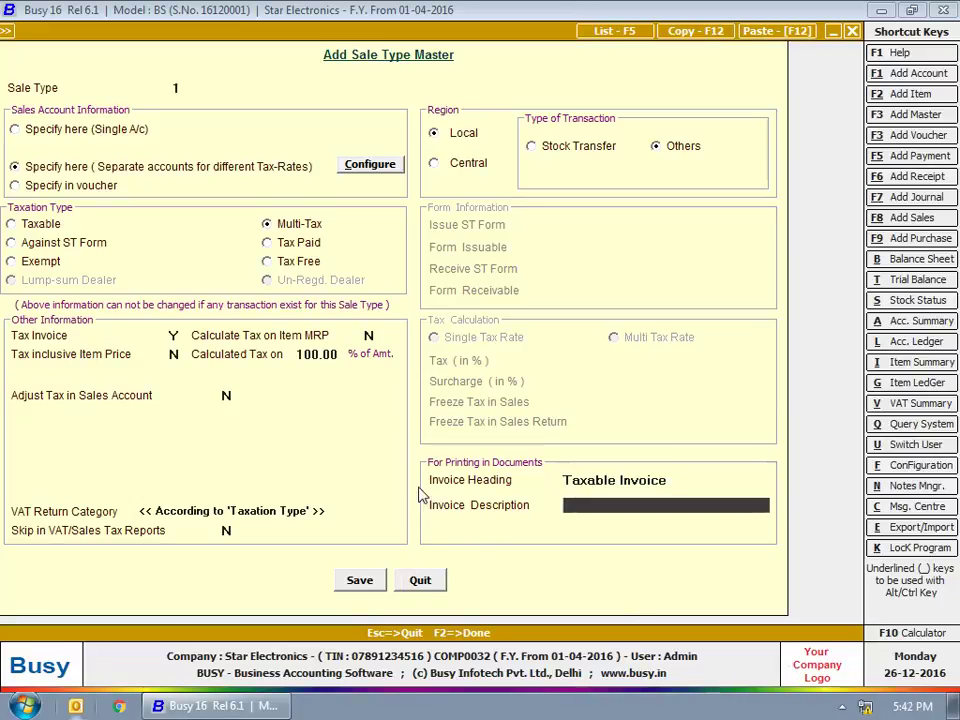
key("Return")
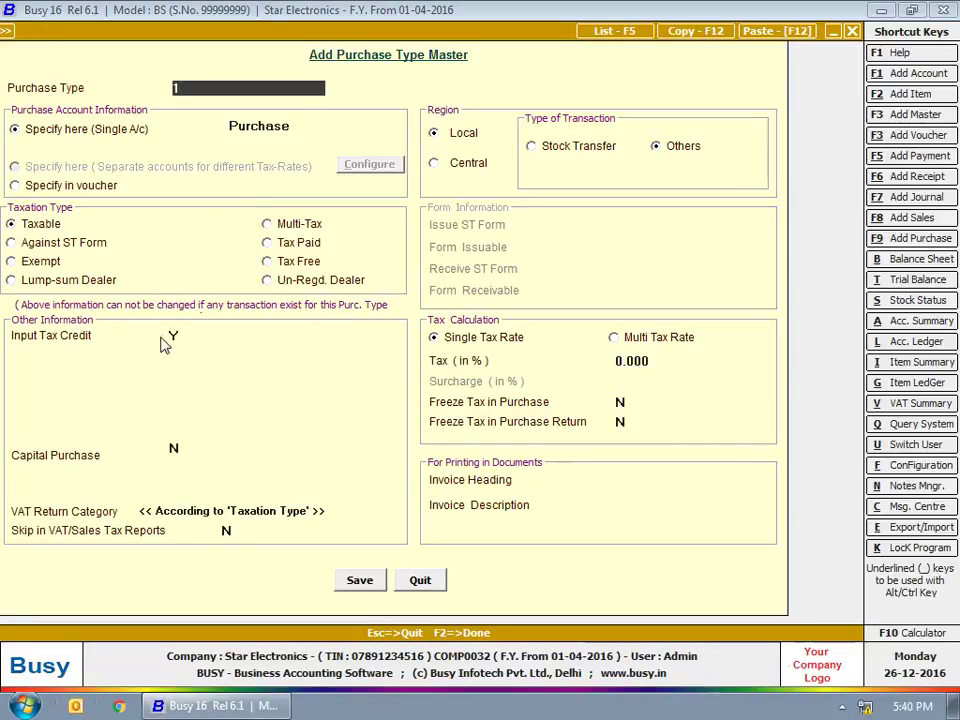
Try setting Capital Purchase to Y in the new purchase type master, and quit the form without saving.
left_click(174, 337)
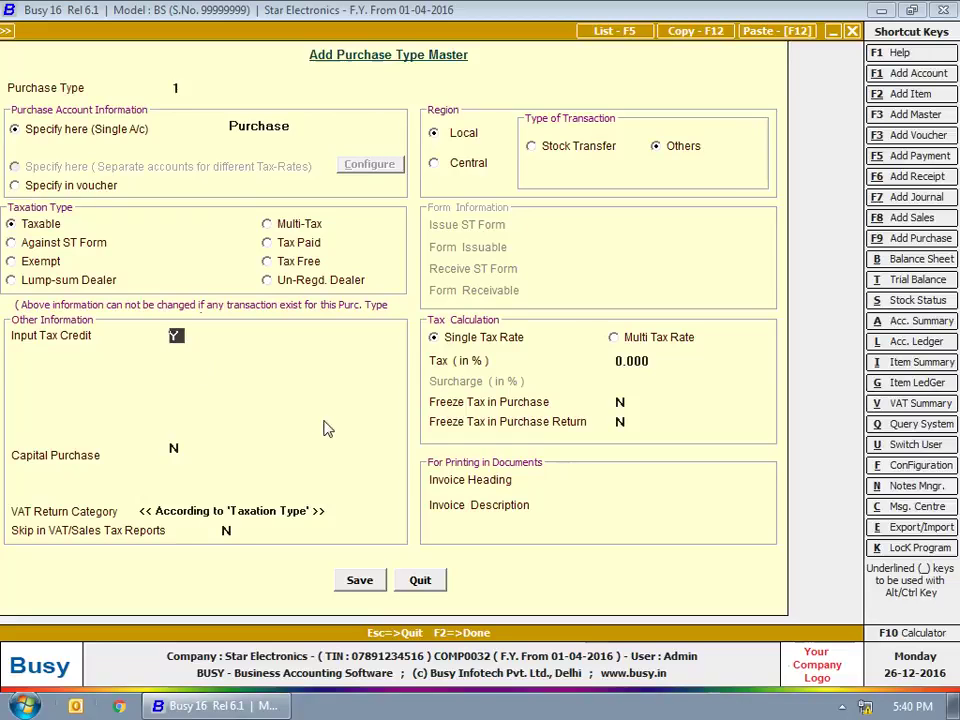
left_click(173, 448)
type("Y")
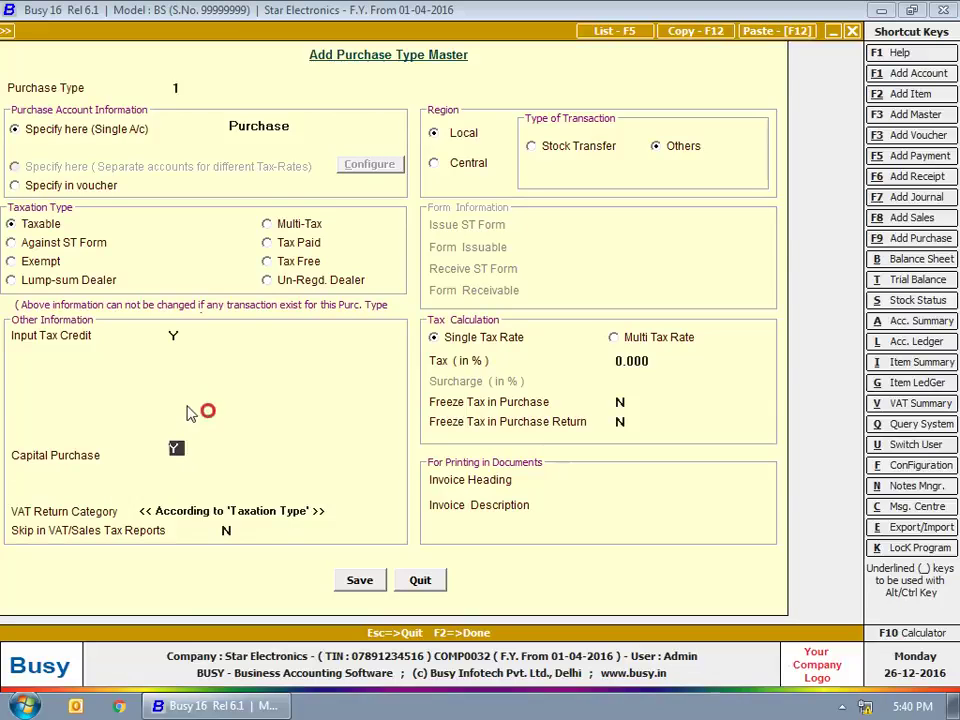
key("Return")
key("Return")
key("Return")
key("Escape")
key("Return")
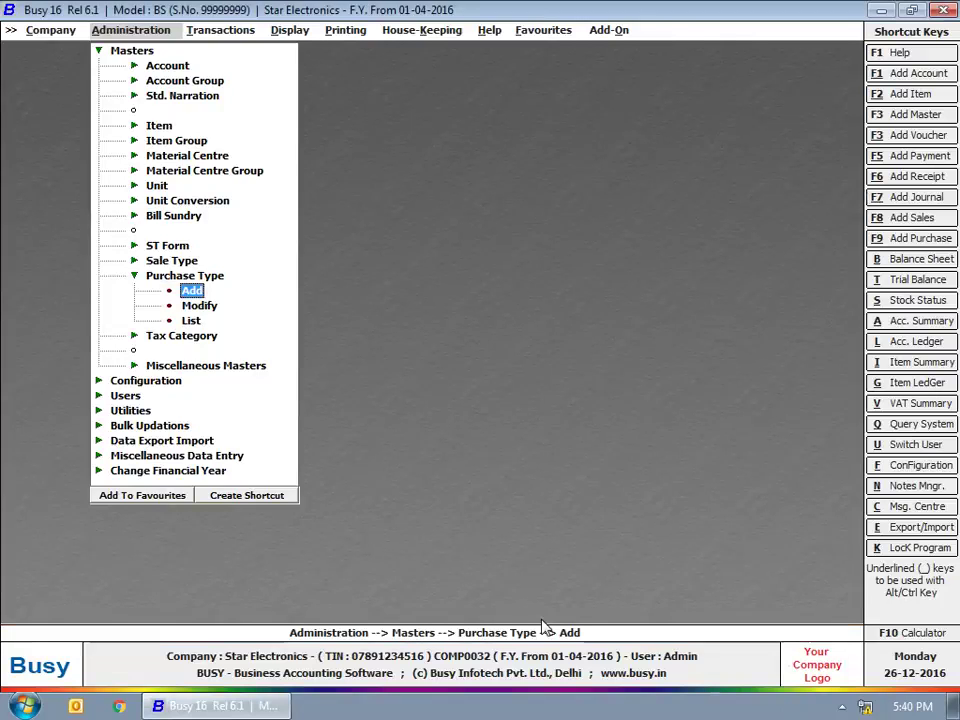
View the list of ST Form masters on screen, and close the list and its output prompt.
left_click(167, 245)
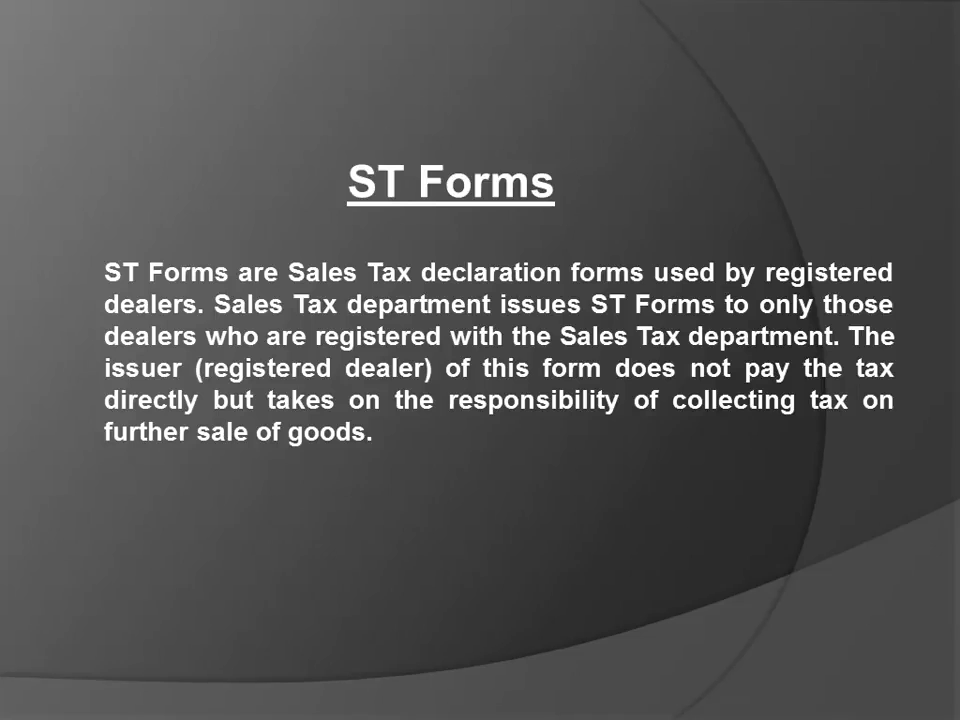
left_click(191, 291)
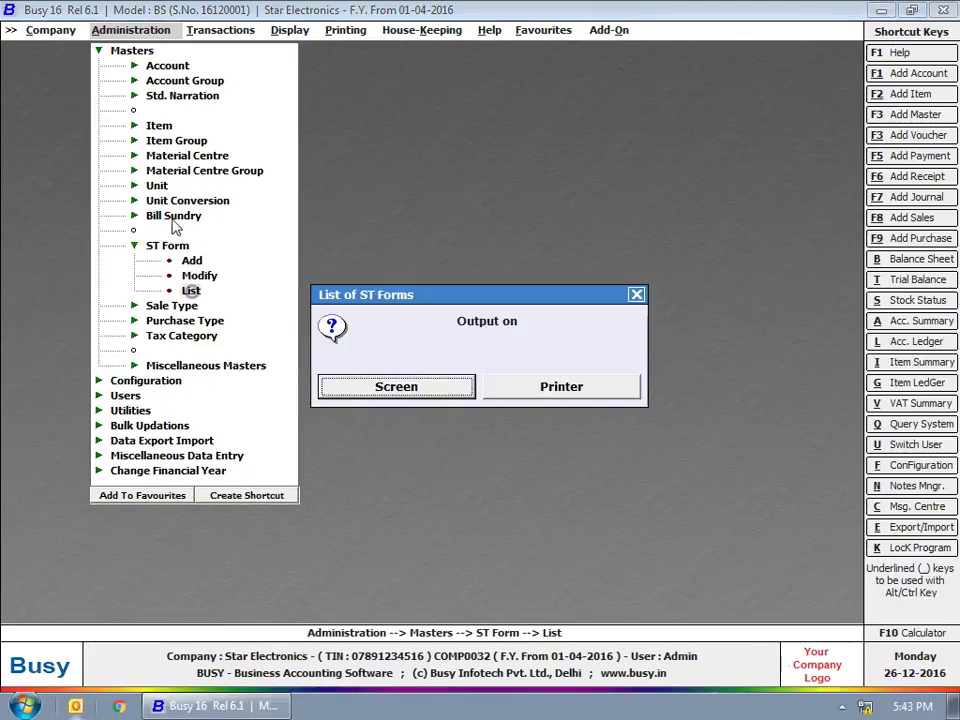
left_click(469, 386)
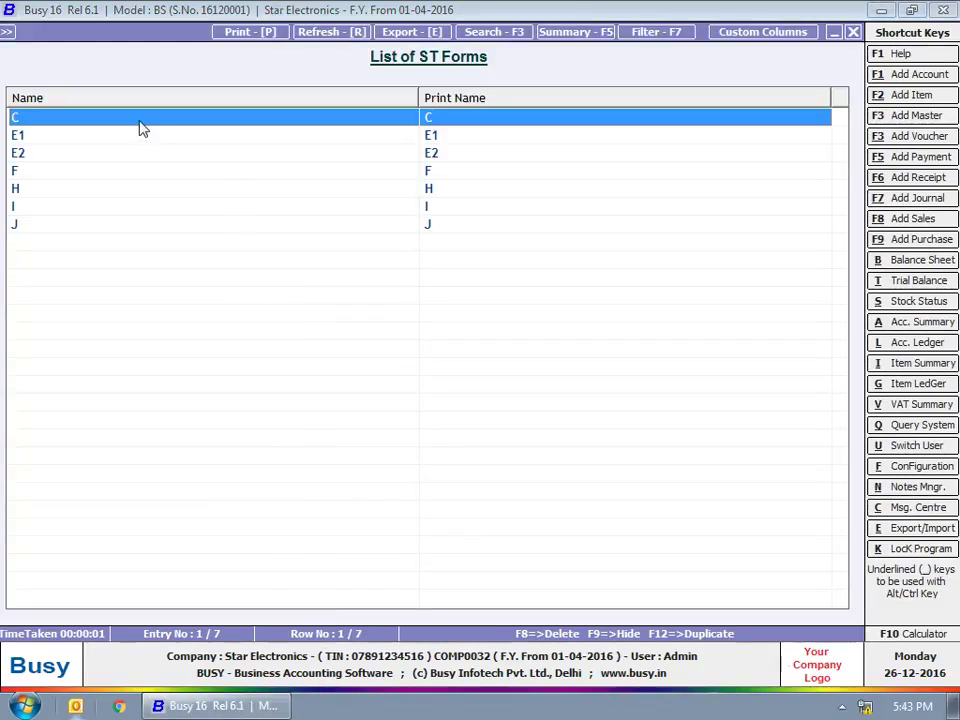
left_click(852, 33)
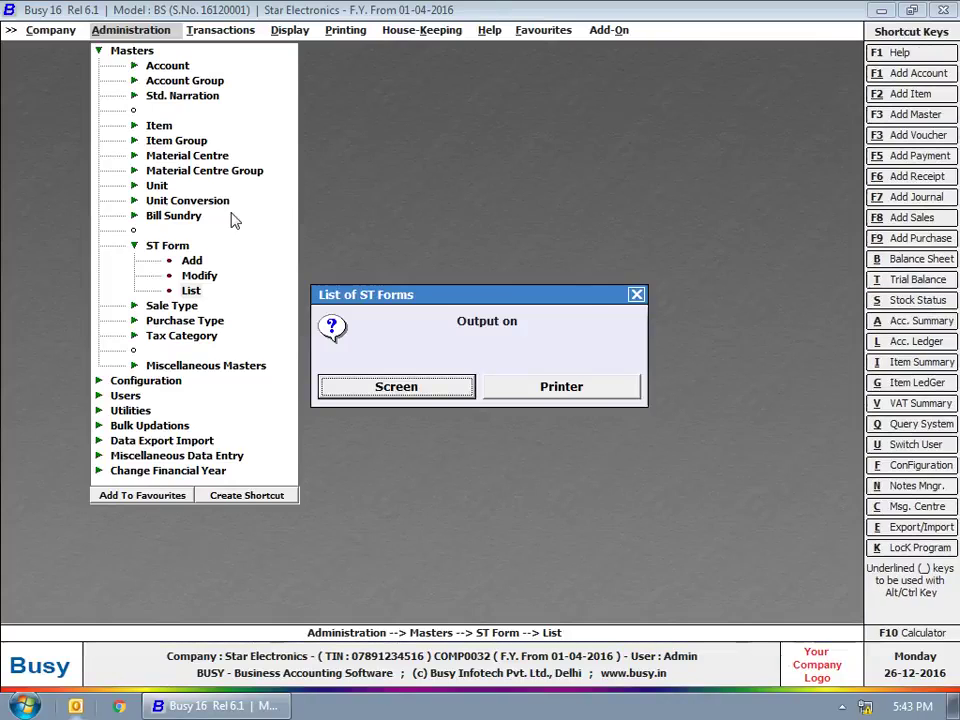
left_click(640, 296)
View the blank form for adding an ST Form master, quit it, and collapse the ST Form entries.
left_click(190, 261)
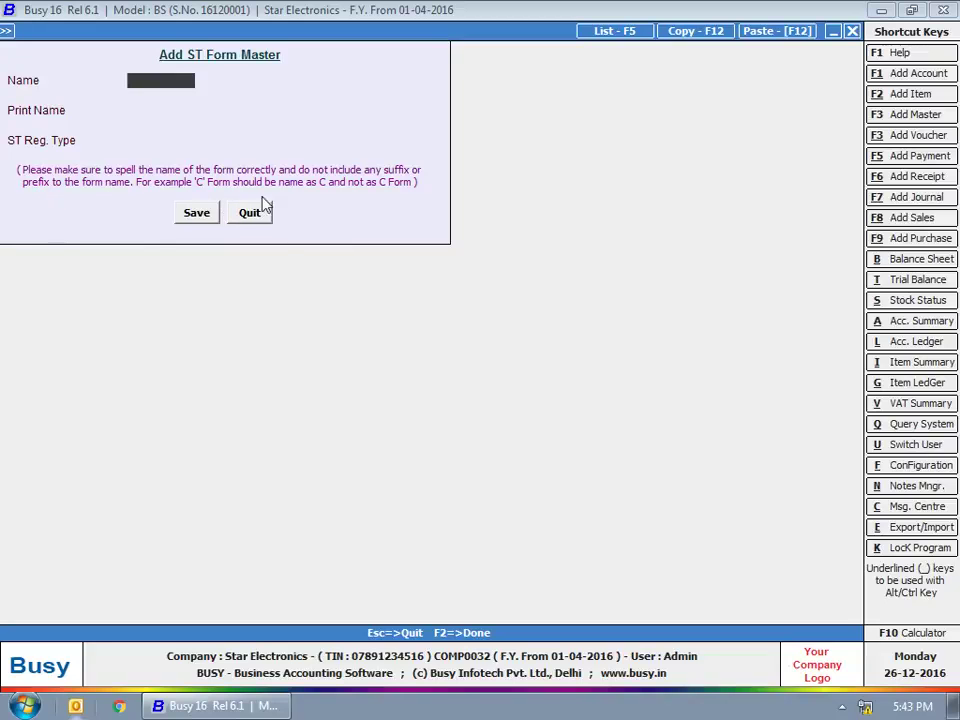
left_click(424, 193)
left_click(247, 219)
left_click(161, 245)
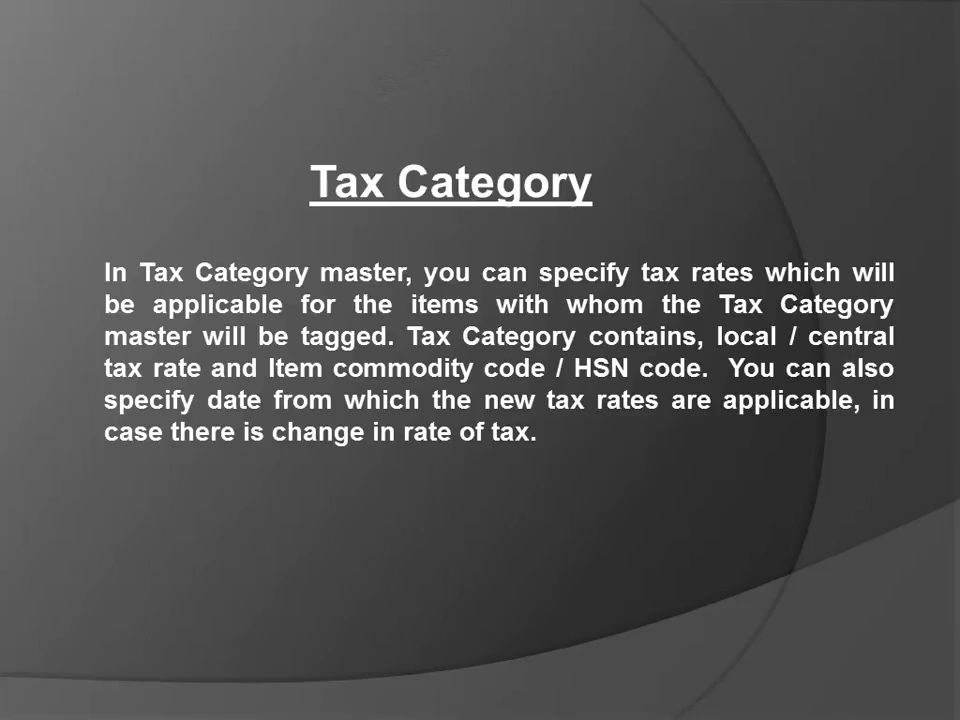